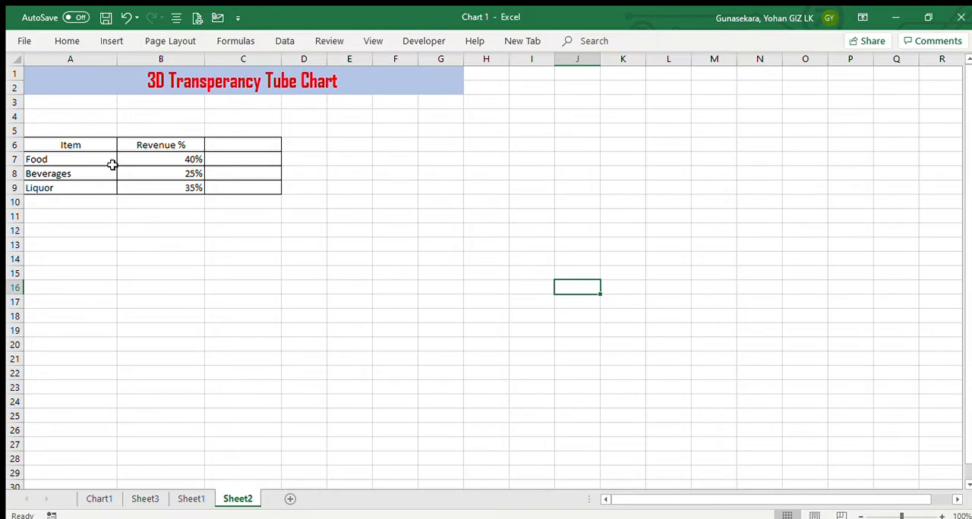
Review the item and Revenue % data on Sheet2 and examine the sample tube charts on Chart1 and Sheet1
{"action": "left_click_drag", "start_coordinate": [79, 157], "coordinate": [87, 184]}
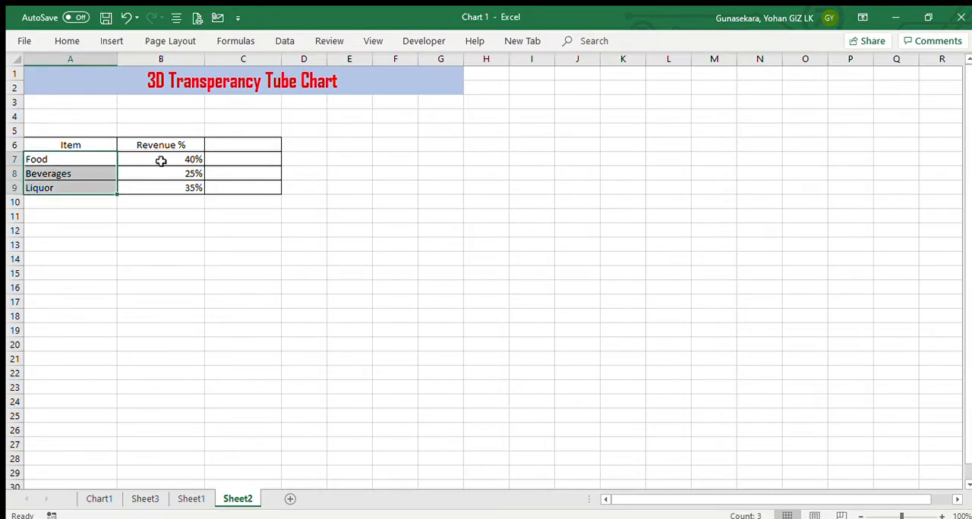
{"action": "left_click_drag", "start_coordinate": [157, 157], "coordinate": [160, 182]}
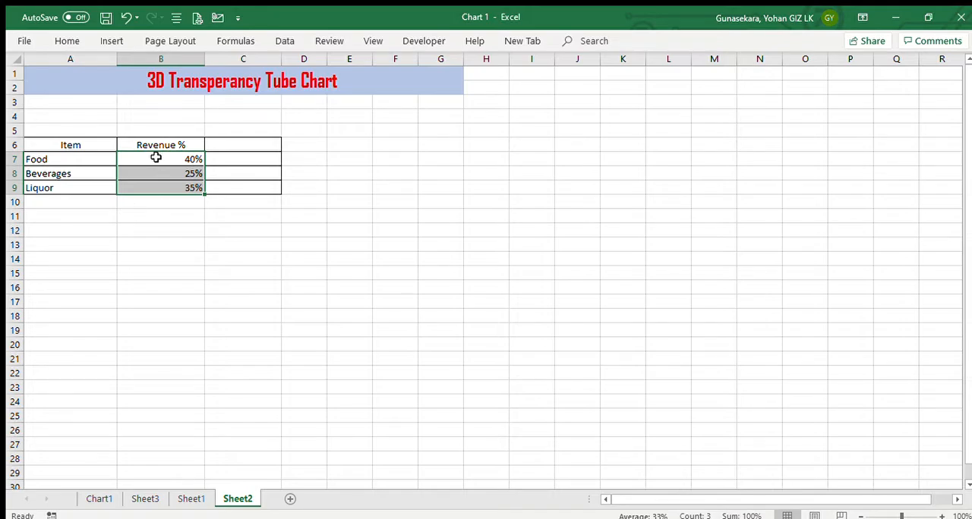
{"action": "left_click_drag", "start_coordinate": [156, 156], "coordinate": [159, 186]}
{"action": "left_click", "coordinate": [219, 255]}
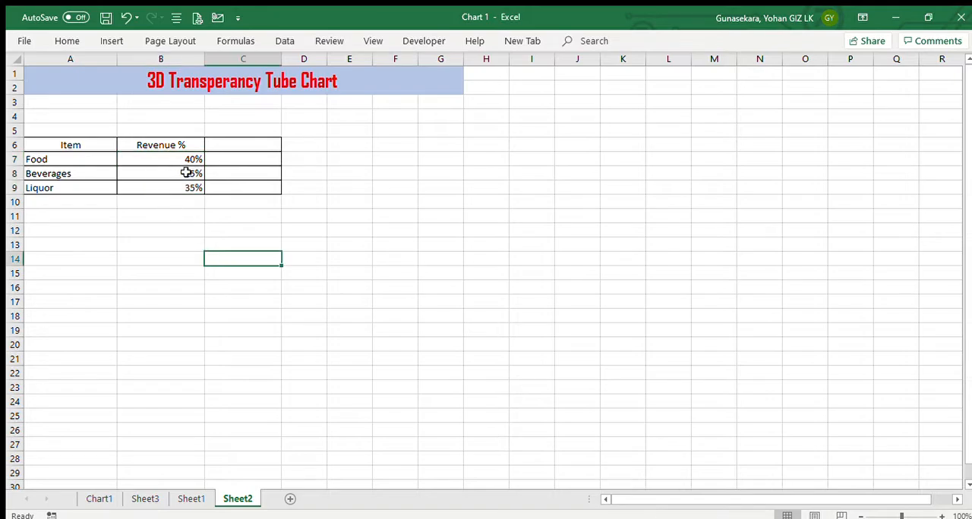
{"action": "left_click", "coordinate": [107, 499]}
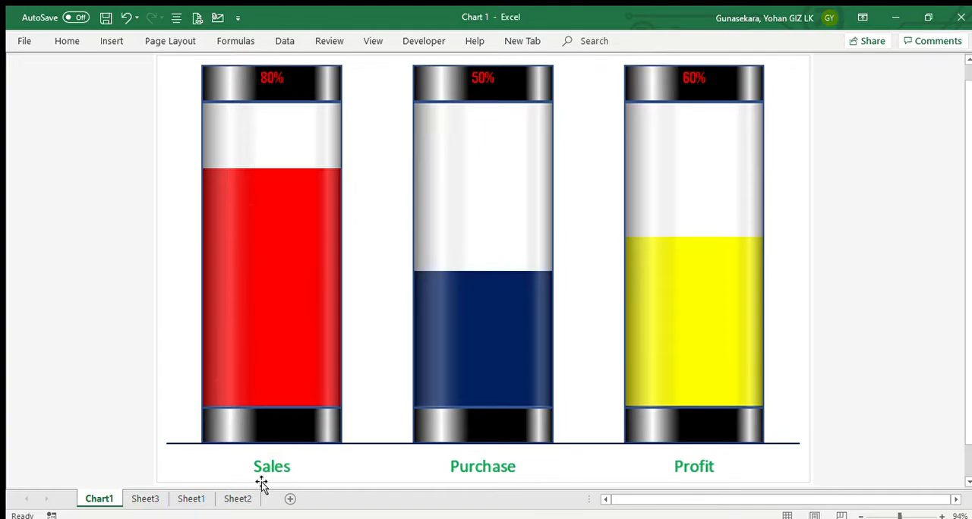
{"action": "left_click", "coordinate": [185, 501]}
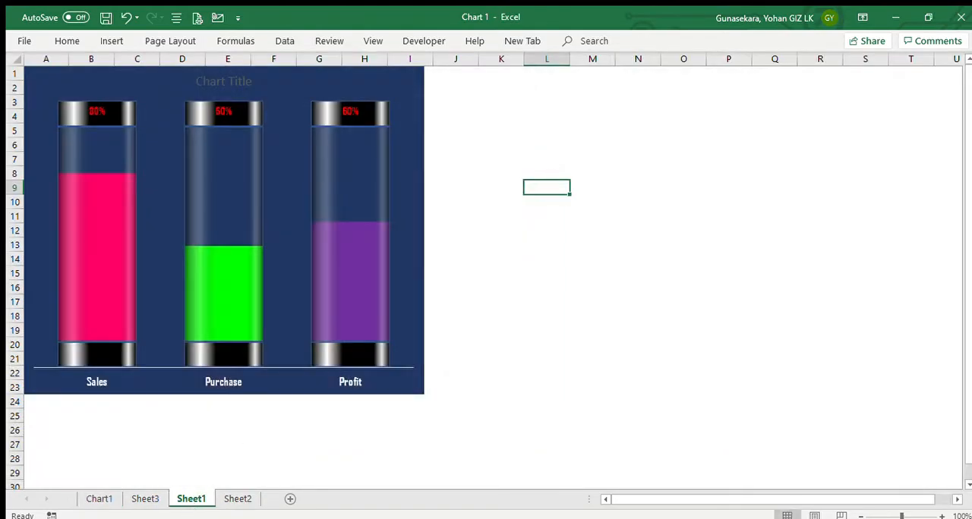
{"action": "left_click", "coordinate": [238, 501]}
Enter the heading Support in cell C6, beside the Revenue % heading
{"action": "left_click", "coordinate": [226, 157]}
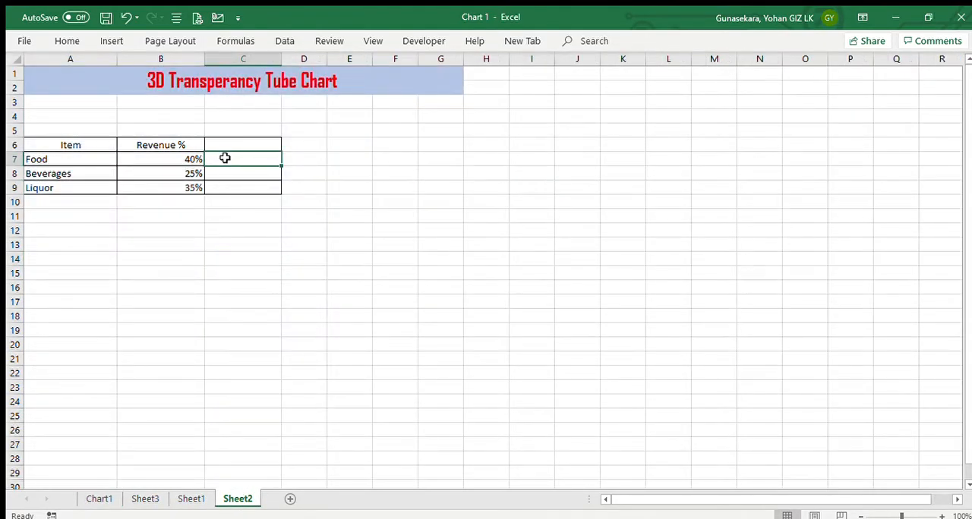
{"action": "left_click", "coordinate": [239, 147]}
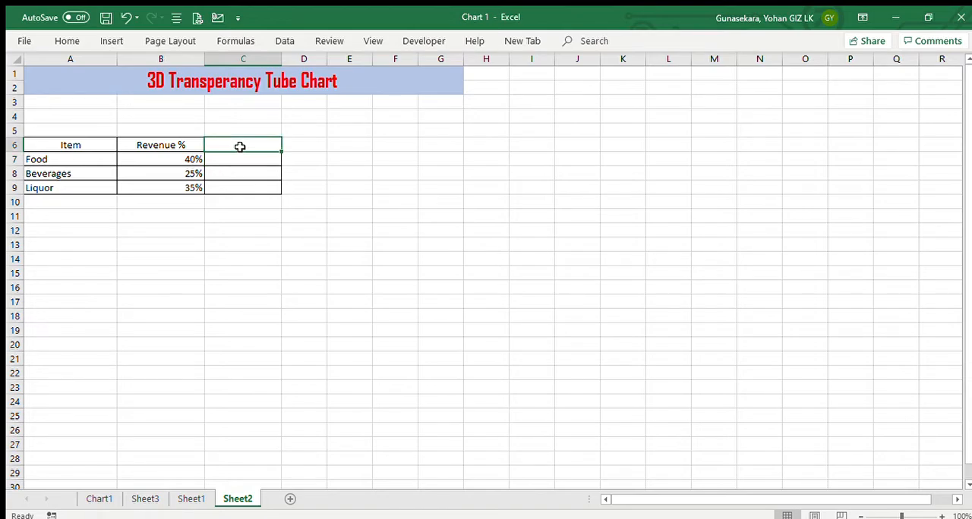
{"action": "type", "text": "s"}
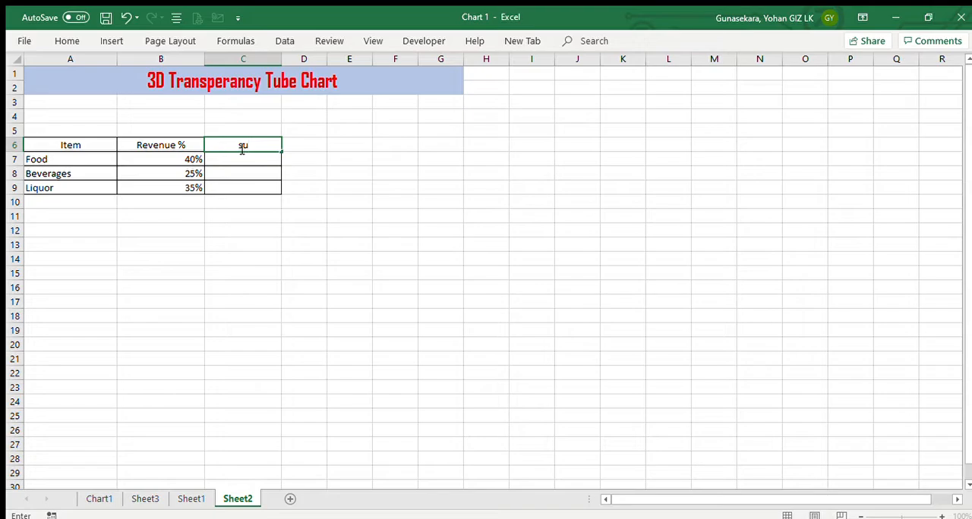
{"action": "type", "text": "upport"}
{"action": "key", "text": "Return"}
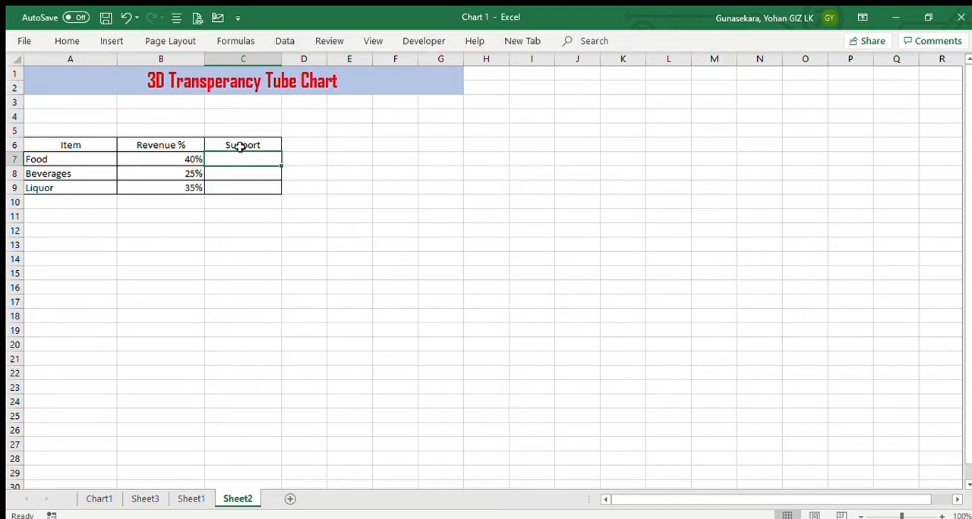
Enter 110% as the Support value for Food in C7 and fill it down to C9
{"action": "type", "text": "11%"}
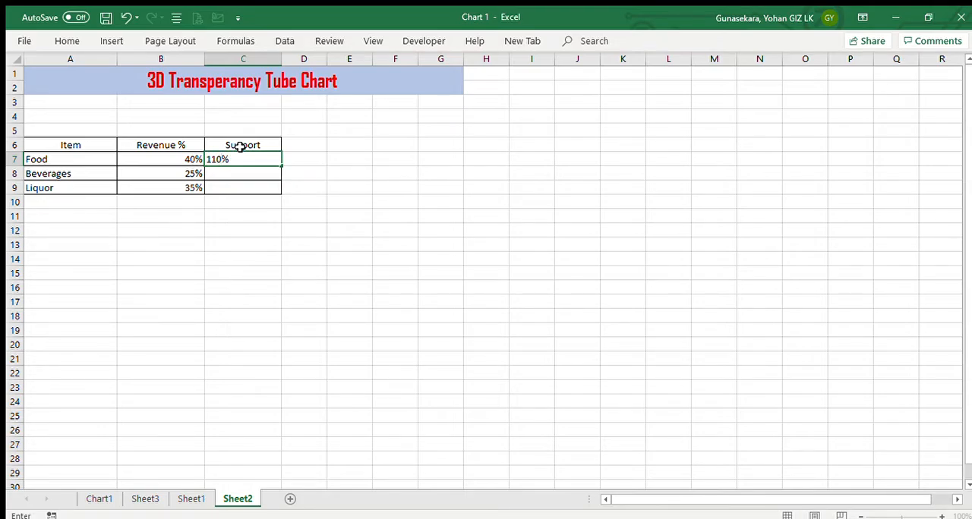
{"action": "key", "text": "ctrl+Return"}
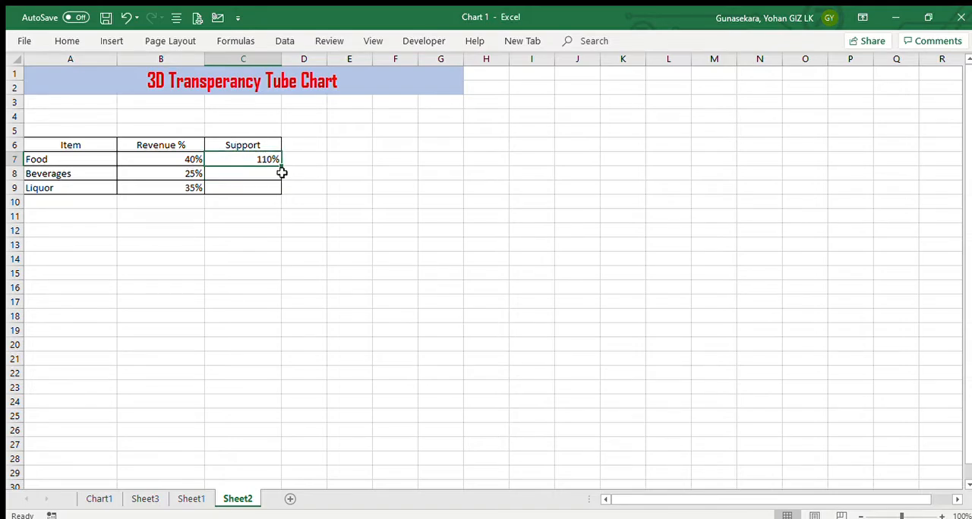
{"action": "left_click_drag", "start_coordinate": [281, 166], "coordinate": [293, 196]}
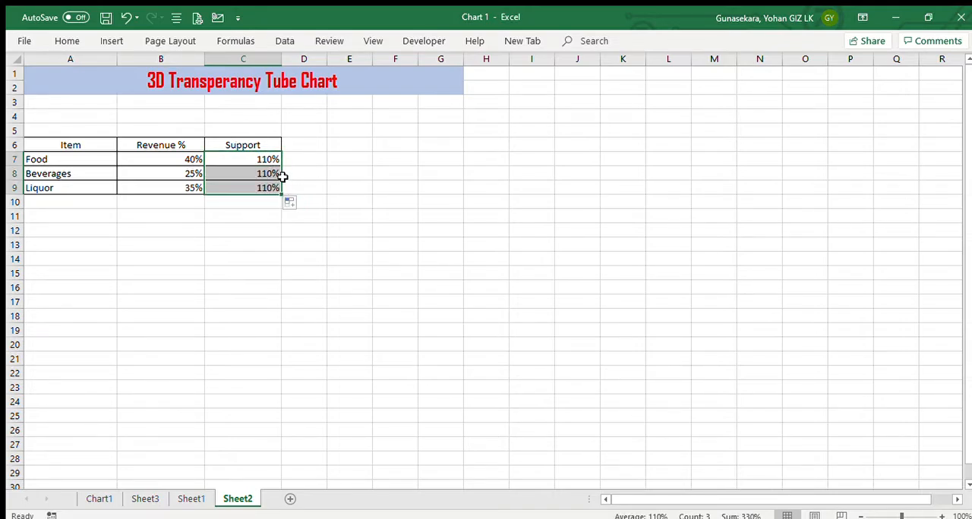
Compare the Revenue % and Support values on Sheet2 with the sample tube chart on Chart1
{"action": "left_click", "coordinate": [192, 156]}
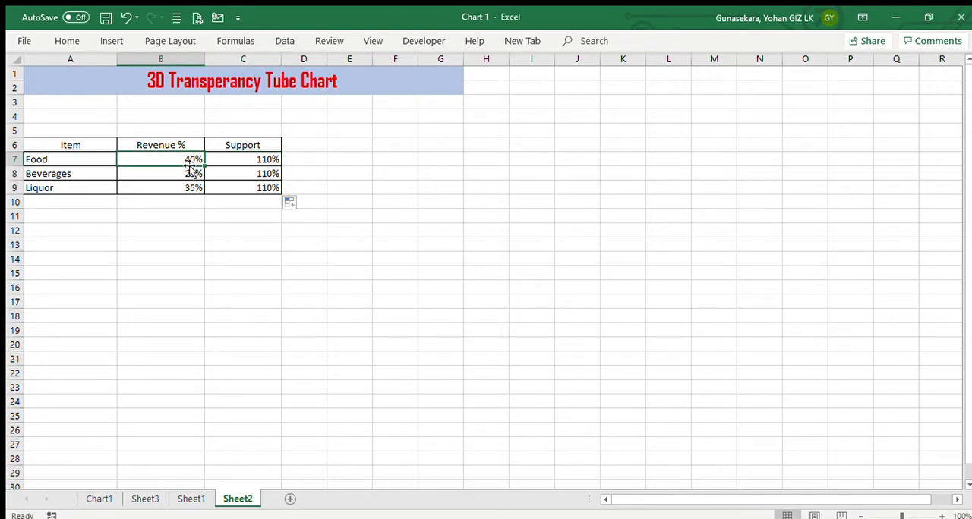
{"action": "left_click", "coordinate": [237, 155]}
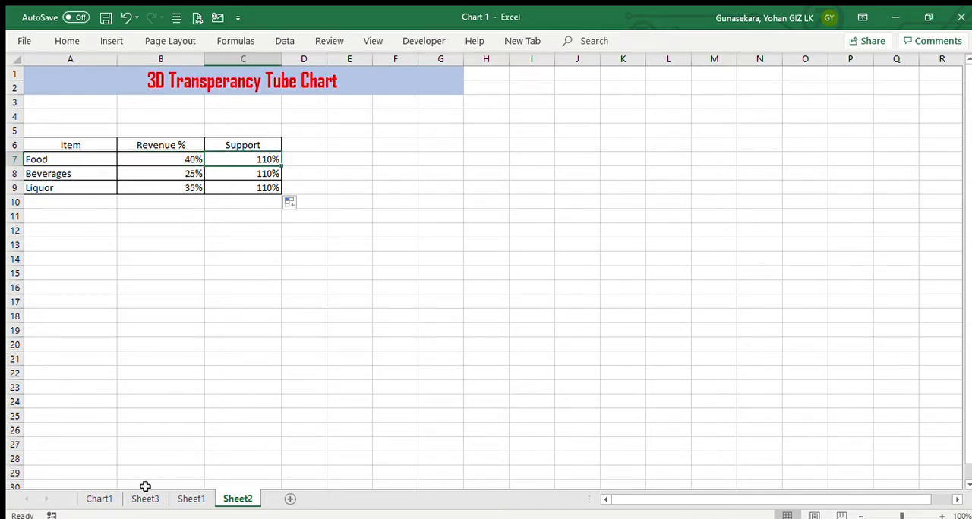
{"action": "left_click", "coordinate": [107, 494]}
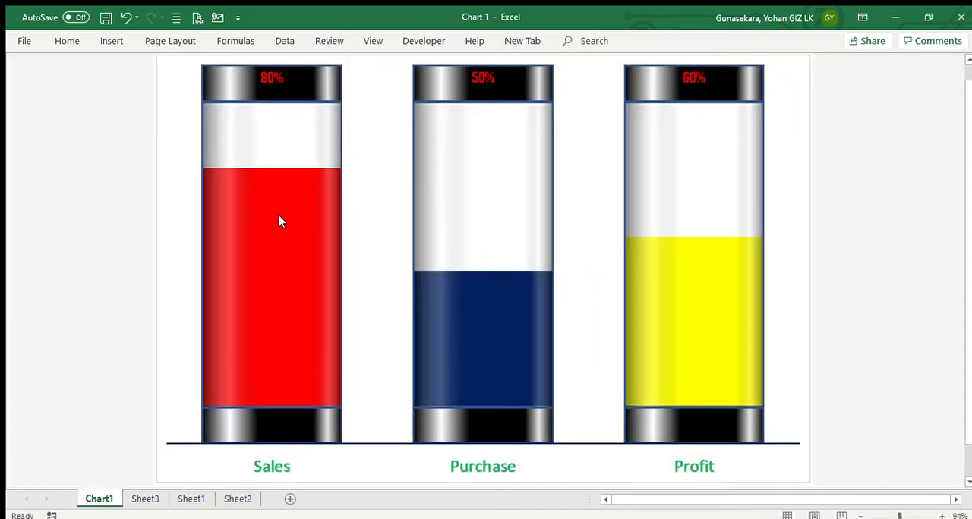
{"action": "left_click", "coordinate": [230, 499]}
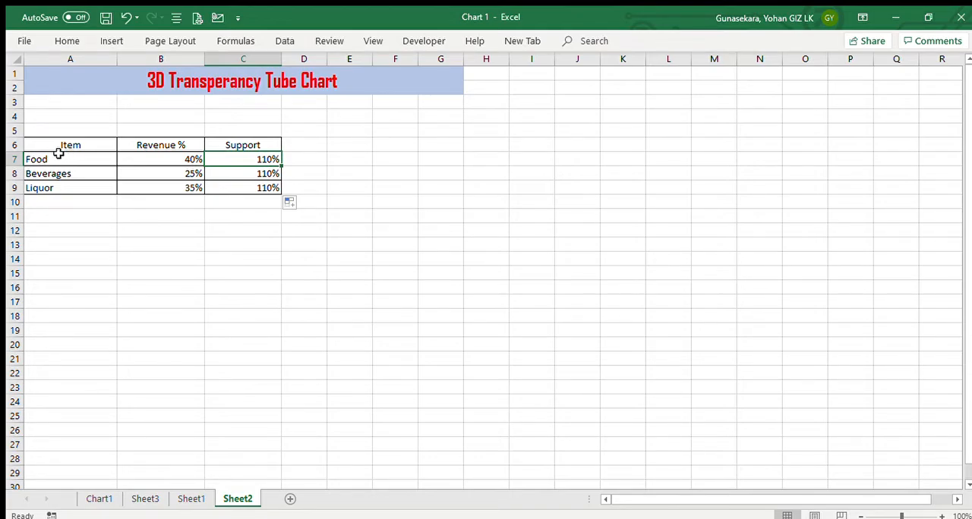
Insert a clustered column chart from the table A6:C9 and move it lower on the sheet, below the table rows
{"action": "left_click_drag", "start_coordinate": [58, 151], "coordinate": [253, 189]}
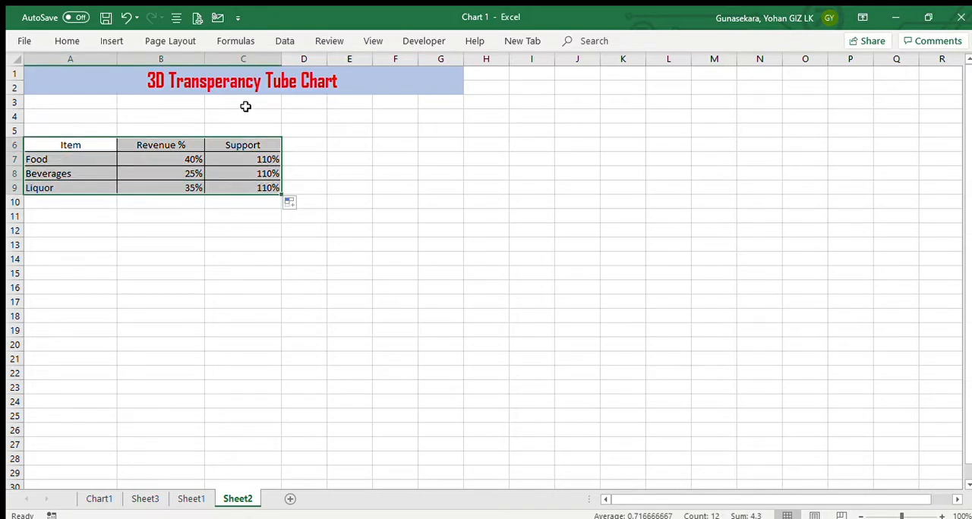
{"action": "left_click", "coordinate": [114, 41]}
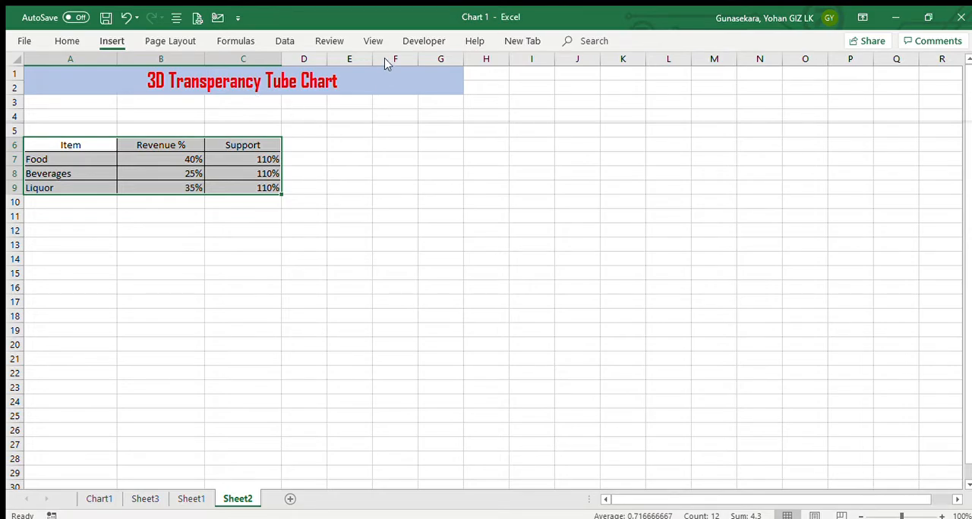
{"action": "left_click", "coordinate": [387, 102]}
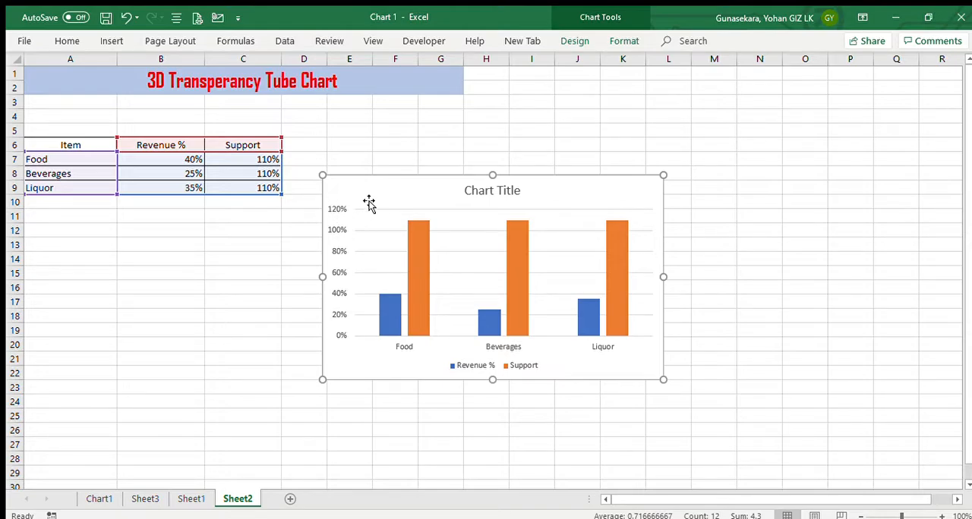
{"action": "left_click_drag", "start_coordinate": [369, 195], "coordinate": [321, 245]}
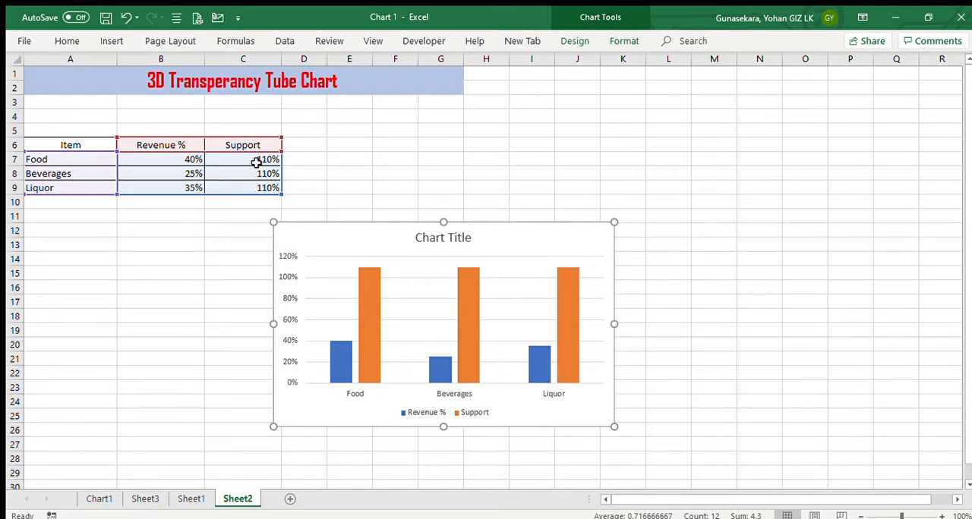
Set the chart's vertical axis bounds to a minimum of 0.0 and a maximum of 1.1
{"action": "left_click", "coordinate": [286, 295]}
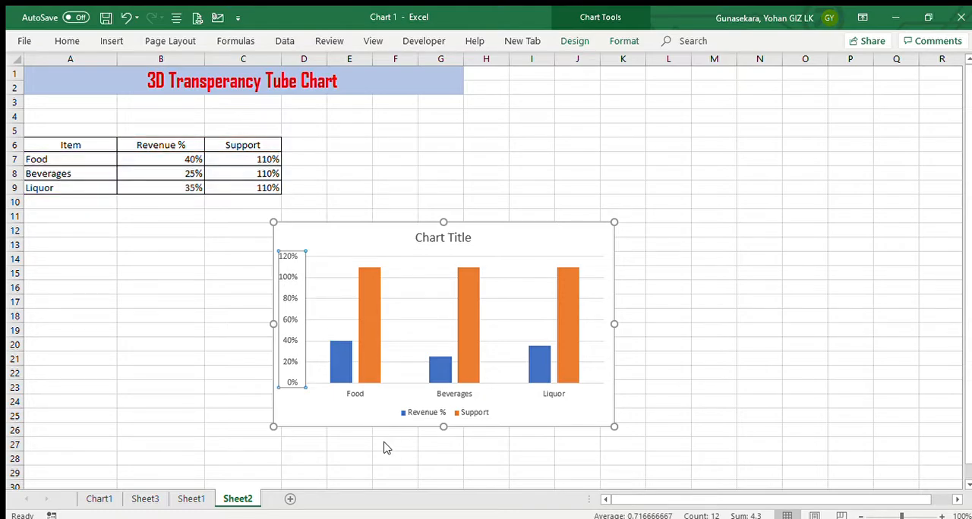
{"action": "key", "text": "ctrl+1"}
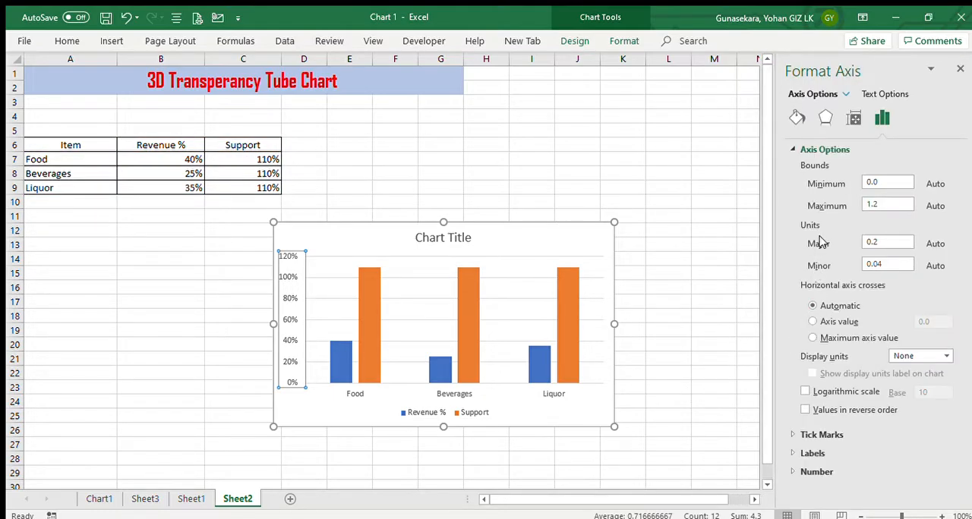
{"action": "left_click", "coordinate": [873, 184]}
{"action": "left_click", "coordinate": [900, 206]}
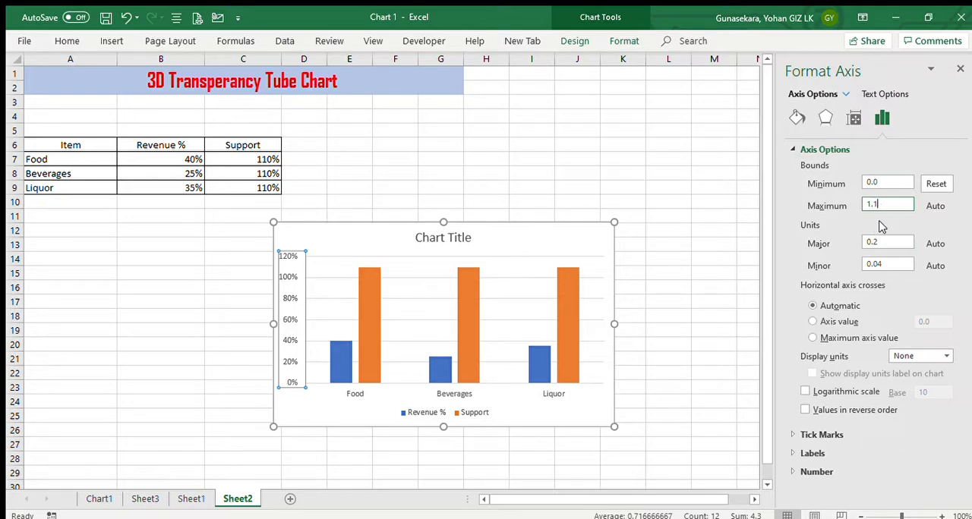
{"action": "type", "text": "1.1"}
{"action": "left_click", "coordinate": [719, 257]}
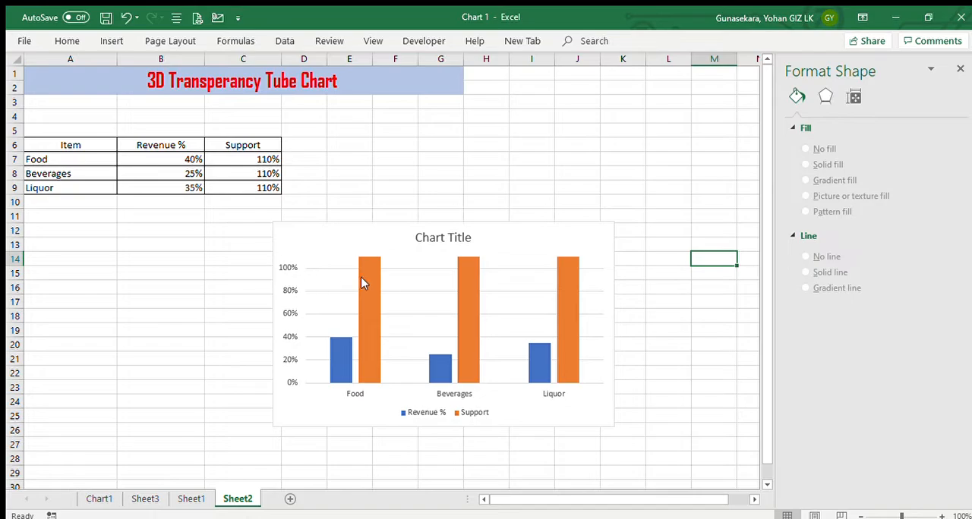
Delete the vertical axis and the legend from the chart
{"action": "left_click", "coordinate": [289, 291]}
{"action": "key", "text": "Delete"}
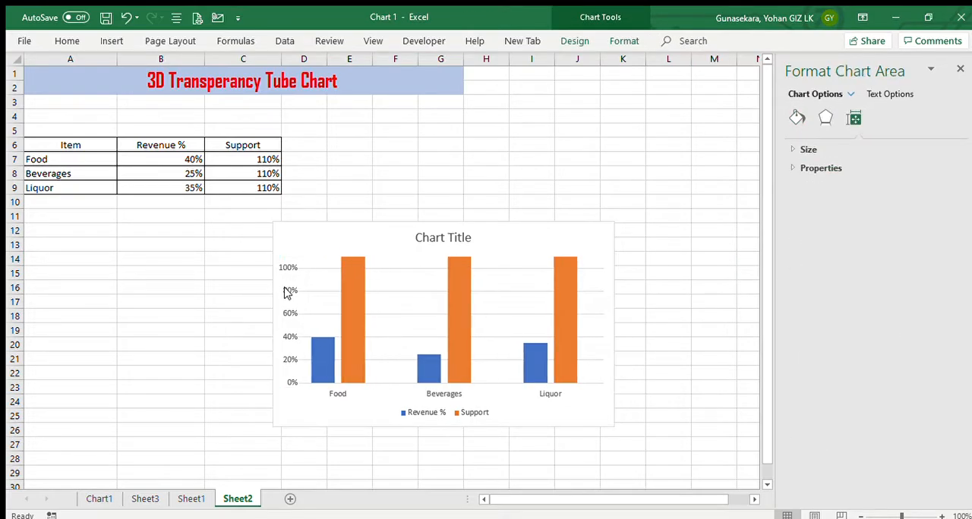
{"action": "left_click", "coordinate": [442, 412]}
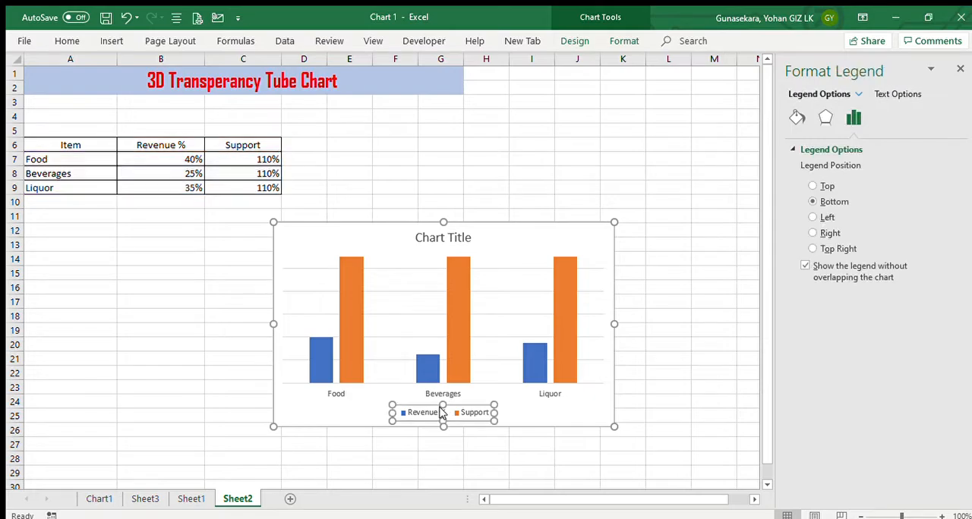
{"action": "key", "text": "Delete"}
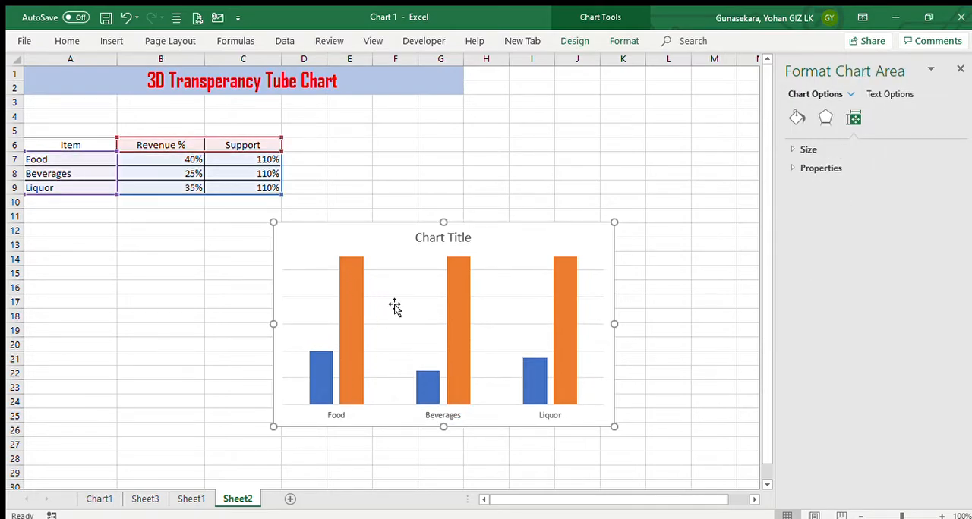
Hide the chart's major gridlines by setting them to No line, and close the formatting pane
{"action": "left_click", "coordinate": [384, 296]}
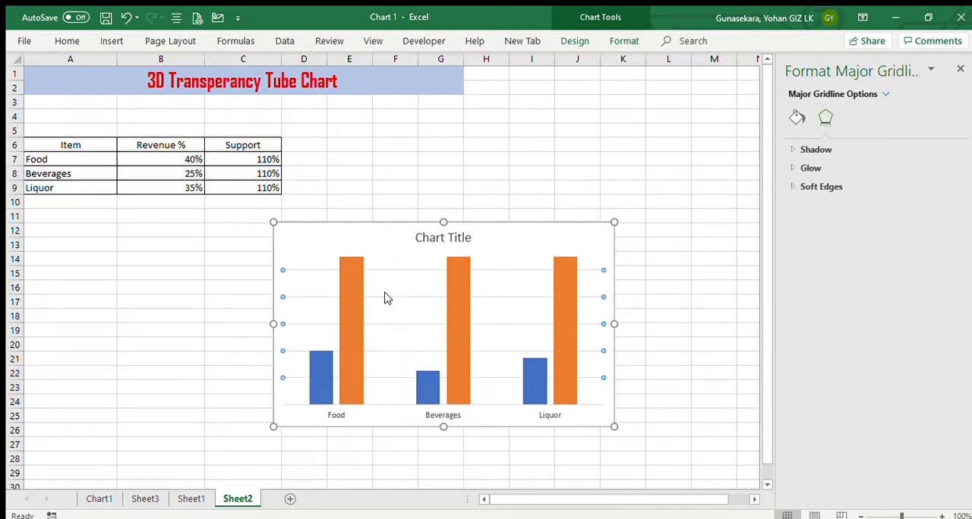
{"action": "left_click", "coordinate": [797, 117]}
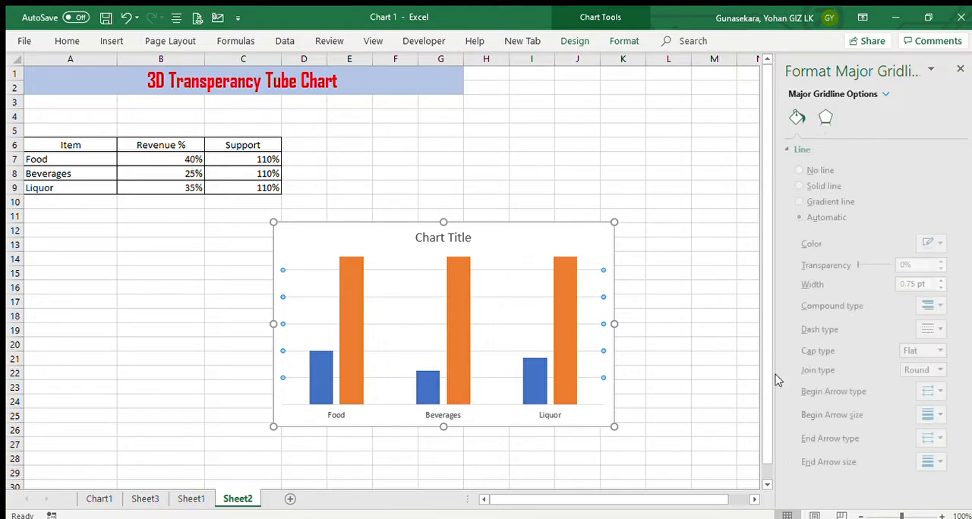
{"action": "left_click", "coordinate": [805, 170]}
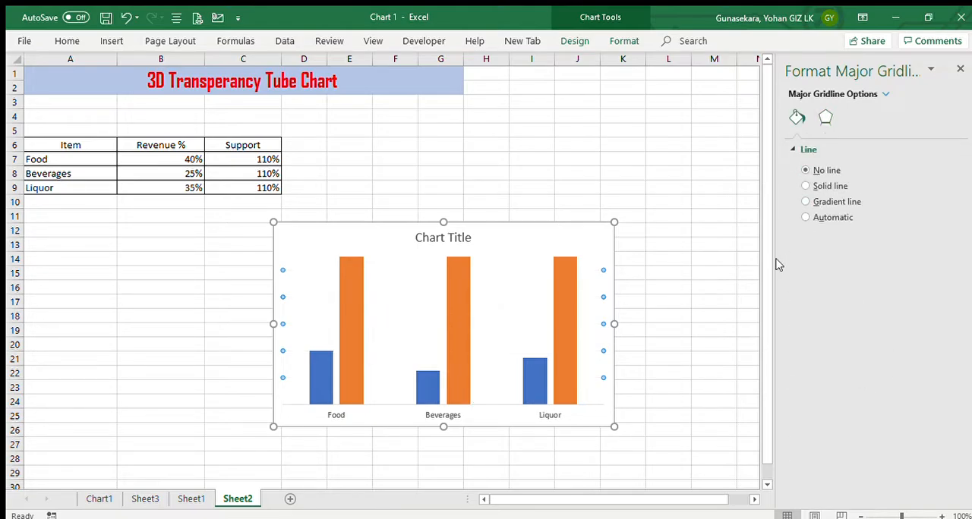
{"action": "left_click", "coordinate": [730, 247]}
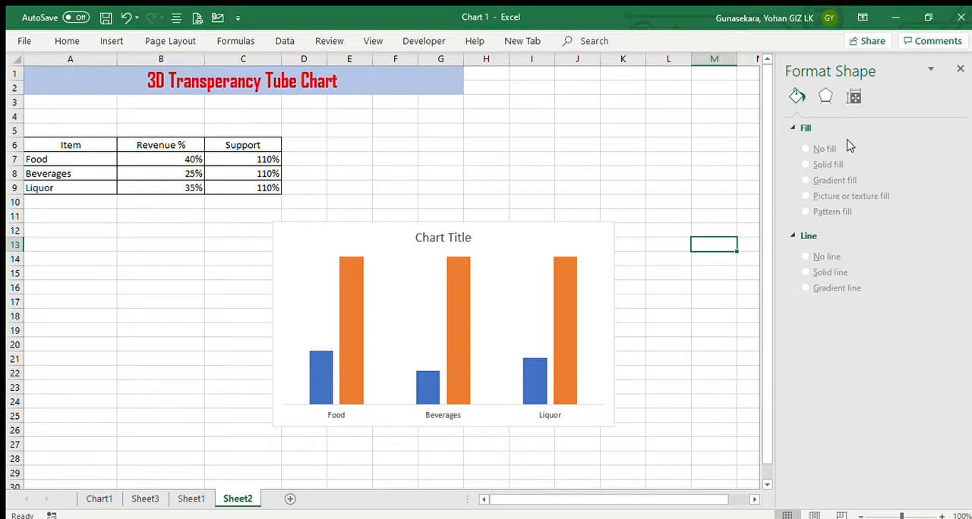
{"action": "left_click", "coordinate": [960, 68]}
{"action": "left_click", "coordinate": [506, 156]}
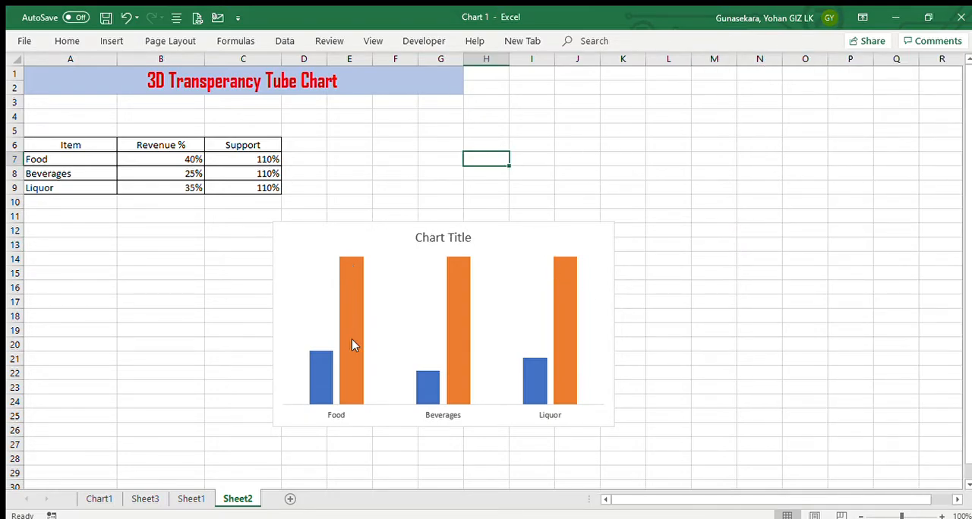
Fill the Food revenue column with pink and the Beverages revenue column with yellow
{"action": "left_click", "coordinate": [320, 372]}
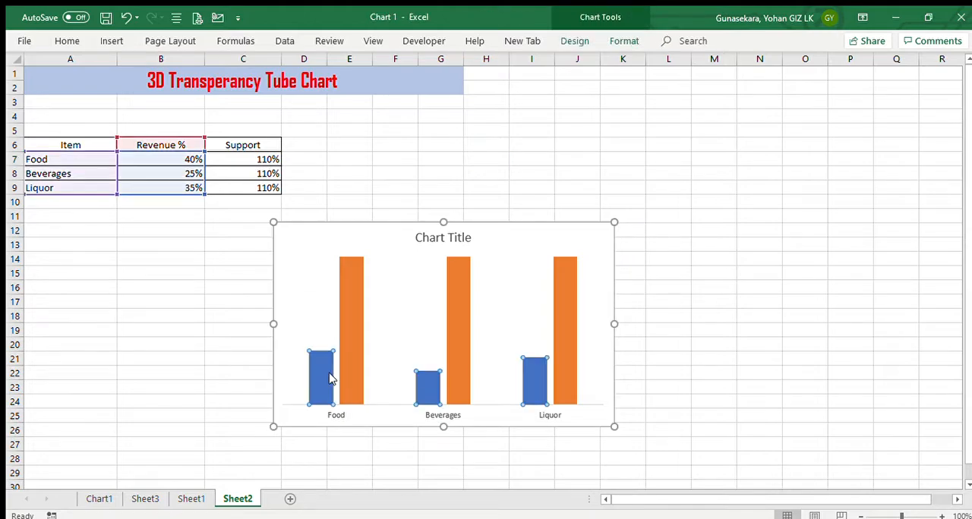
{"action": "left_click", "coordinate": [317, 370]}
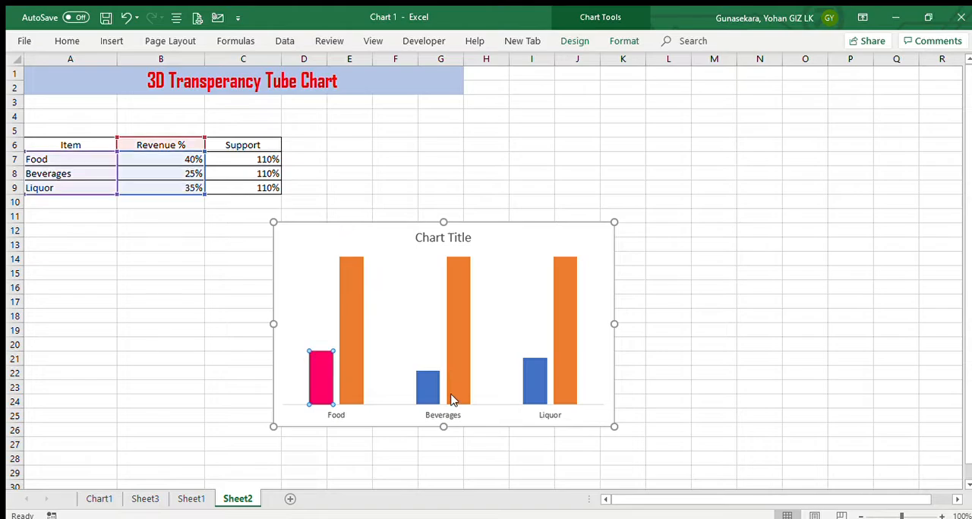
{"action": "left_click", "coordinate": [426, 387]}
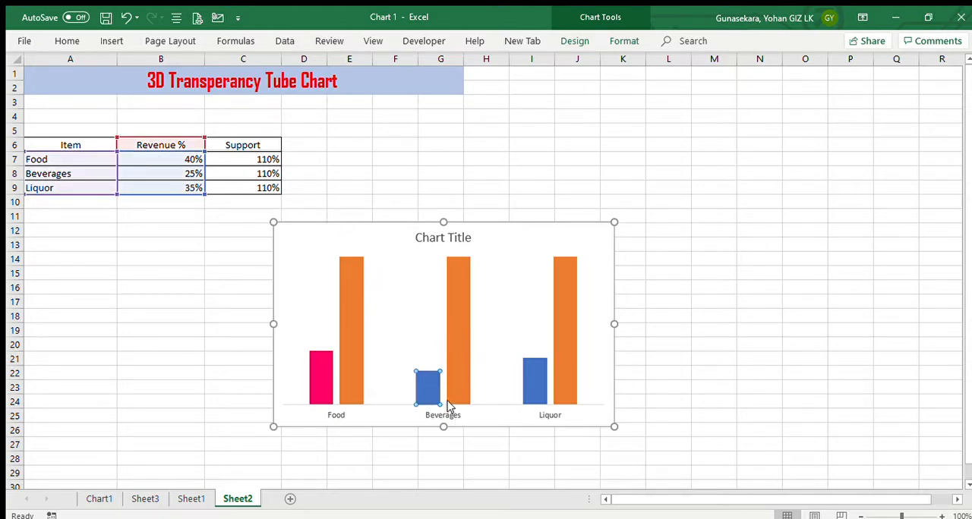
{"action": "left_click", "coordinate": [469, 293]}
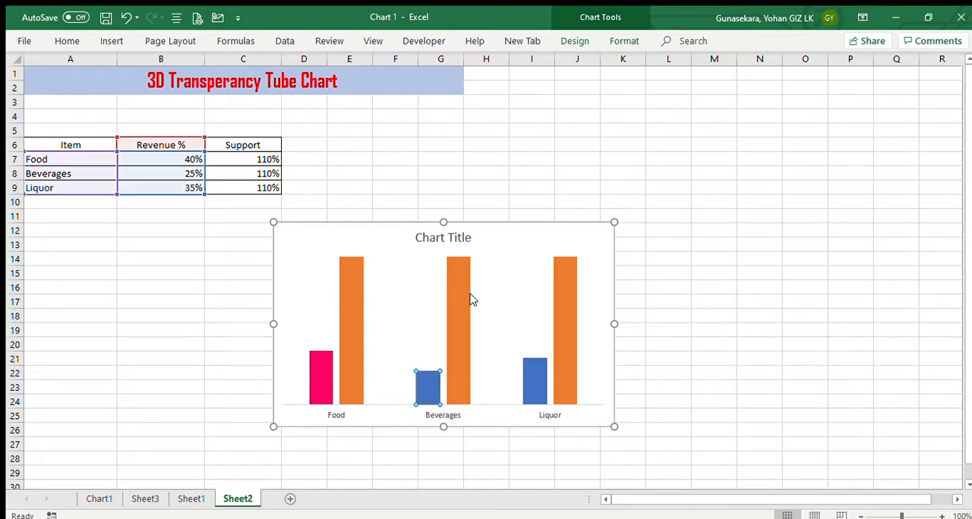
{"action": "left_click", "coordinate": [517, 372]}
{"action": "left_click", "coordinate": [527, 377]}
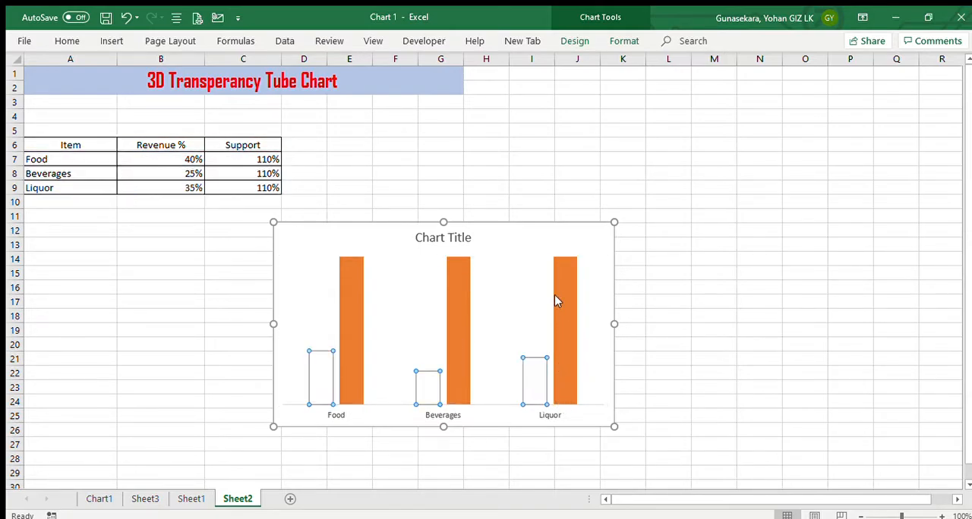
{"action": "left_click", "coordinate": [545, 269]}
{"action": "key", "text": "ctrl+z"}
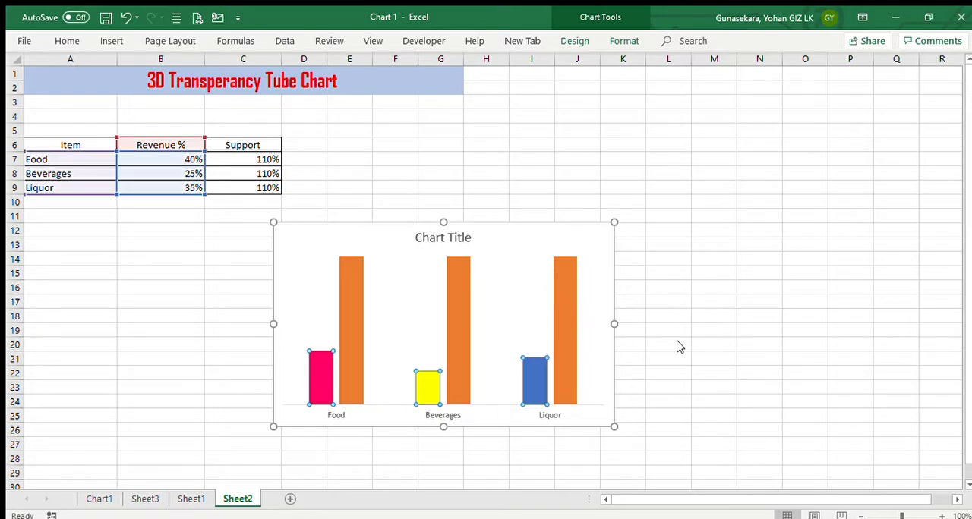
Fill the Liquor revenue column with red, and move the chart left so it sits more directly beneath the table
{"action": "left_click", "coordinate": [535, 378]}
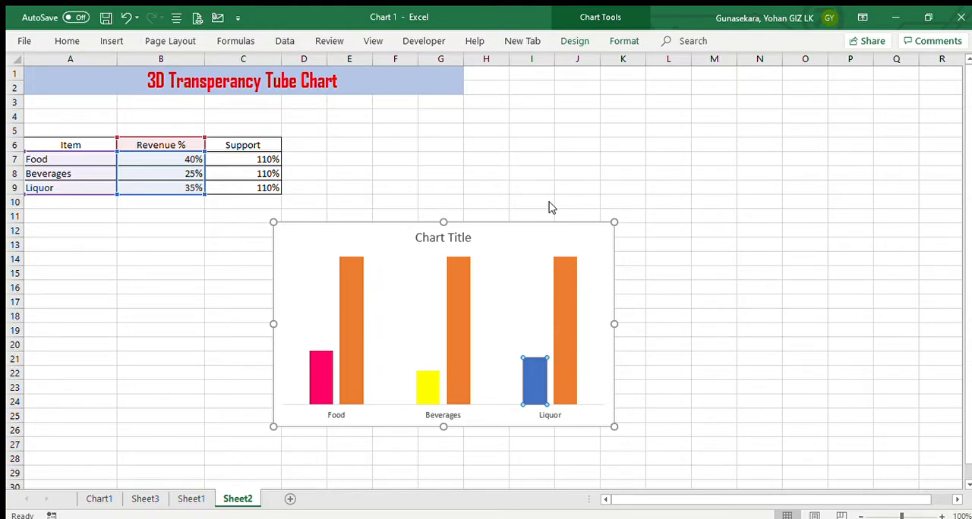
{"action": "key", "text": "F4"}
{"action": "left_click", "coordinate": [481, 159]}
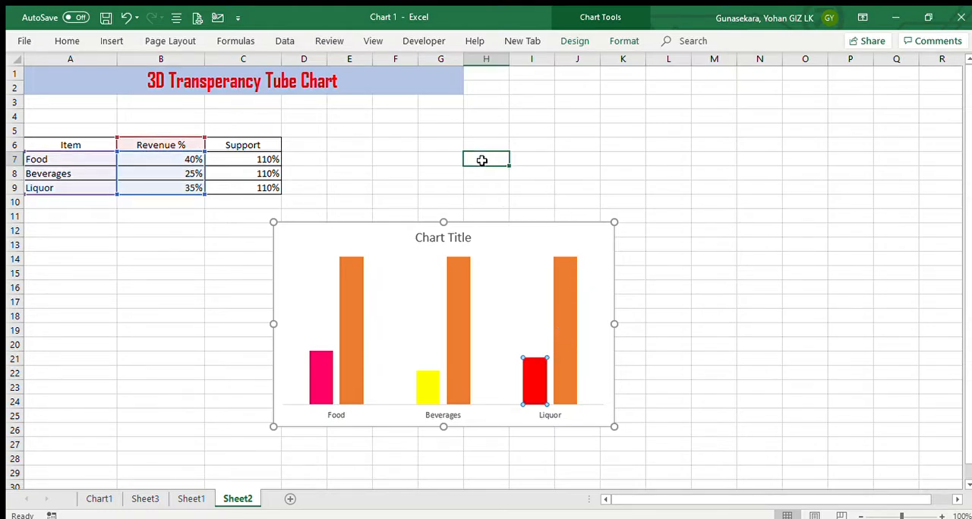
{"action": "left_click_drag", "start_coordinate": [393, 233], "coordinate": [277, 236]}
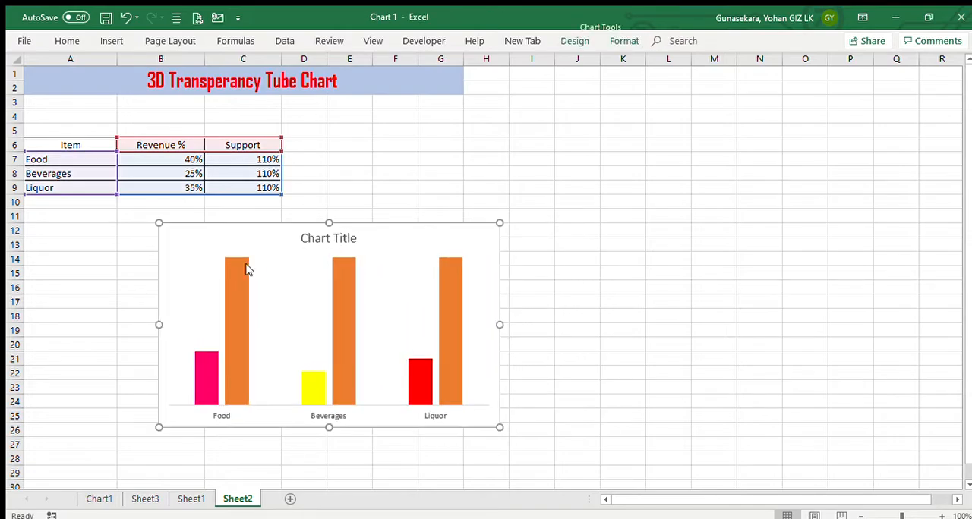
Look at the finished tube chart on the Chart1 sheet and return to Sheet2
{"action": "left_click", "coordinate": [104, 497]}
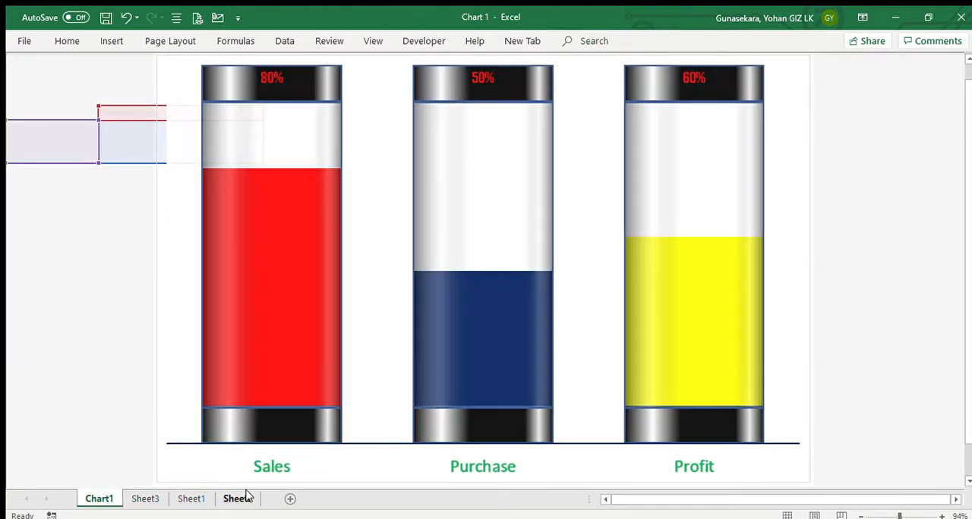
{"action": "left_click", "coordinate": [237, 498]}
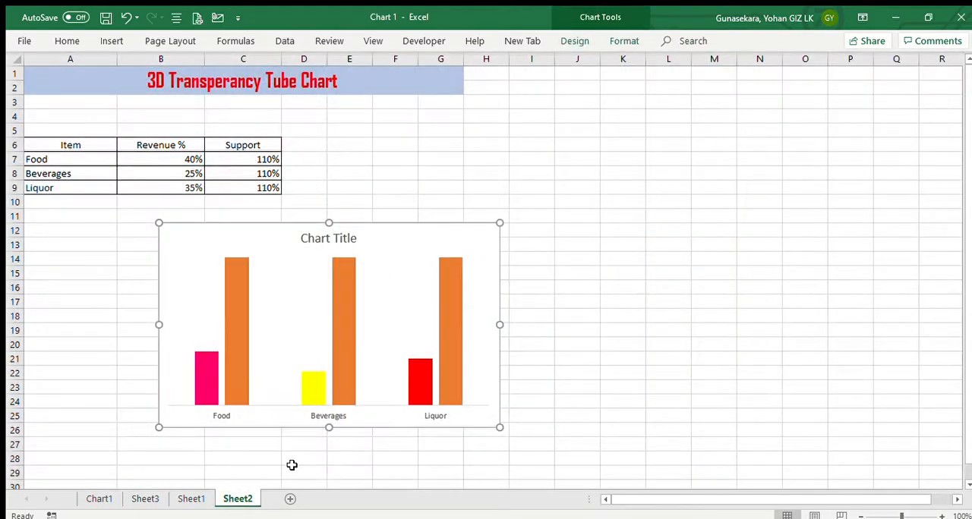
{"action": "left_click", "coordinate": [284, 290]}
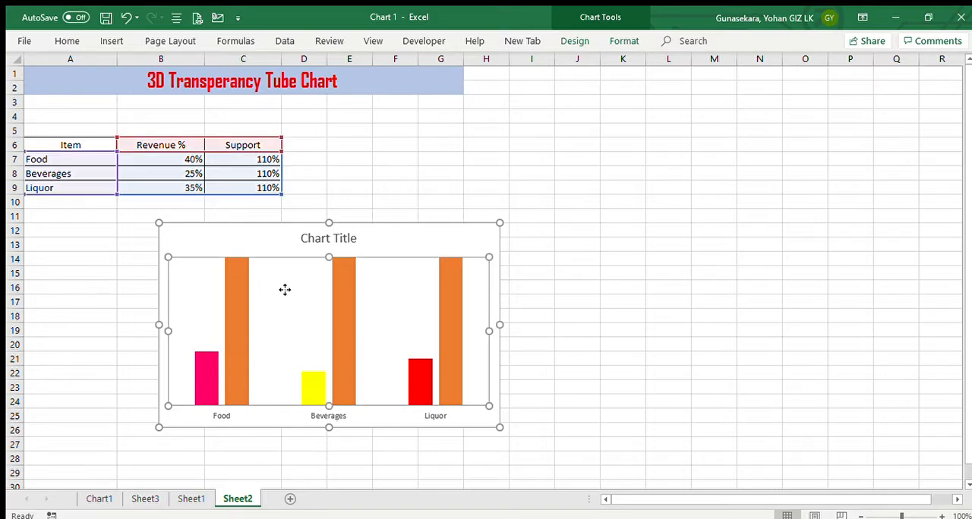
Insert a small rectangle shape on the empty cells around J9:K10, clear of the chart
{"action": "left_click", "coordinate": [419, 203]}
{"action": "left_click", "coordinate": [111, 40]}
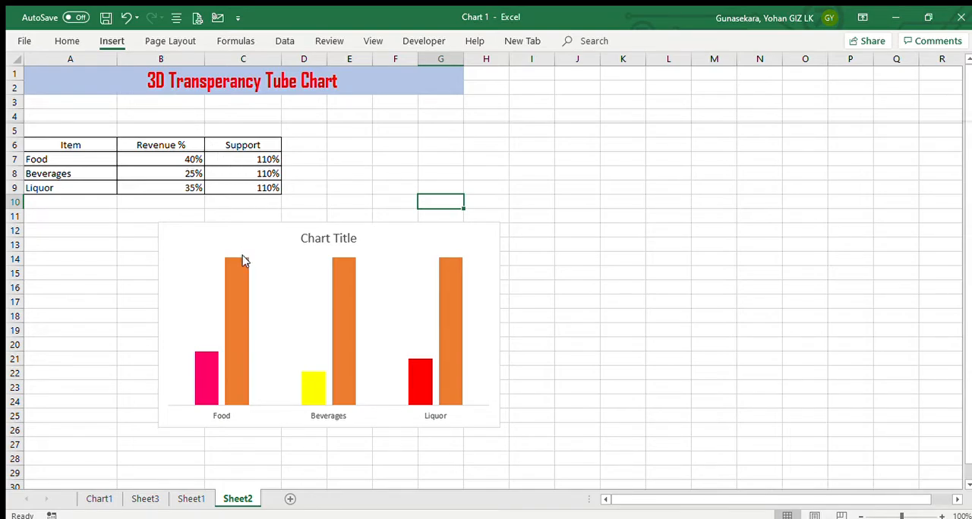
{"action": "mouse_move", "coordinate": [581, 188]}
{"action": "left_mouse_down"}
{"action": "mouse_move", "coordinate": [605, 212]}
{"action": "mouse_move", "coordinate": [652, 215]}
{"action": "left_mouse_up"}
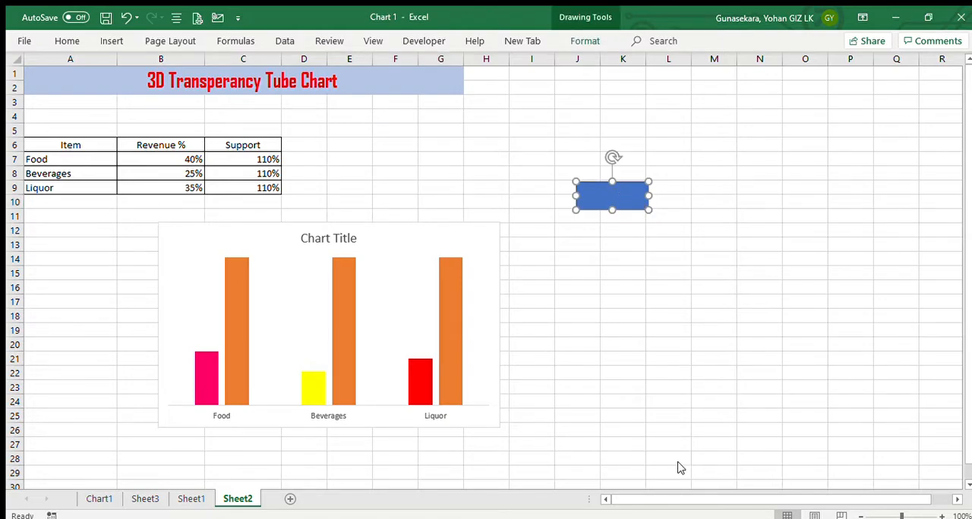
Give the rectangle a gradient fill of type Linear with an angle of 0°
{"action": "key", "text": "ctrl+1"}
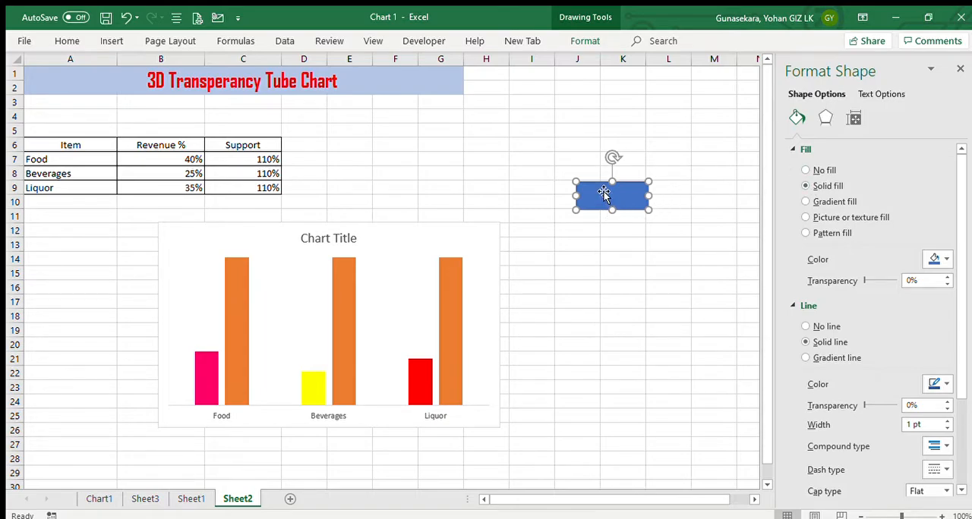
{"action": "left_click", "coordinate": [805, 202]}
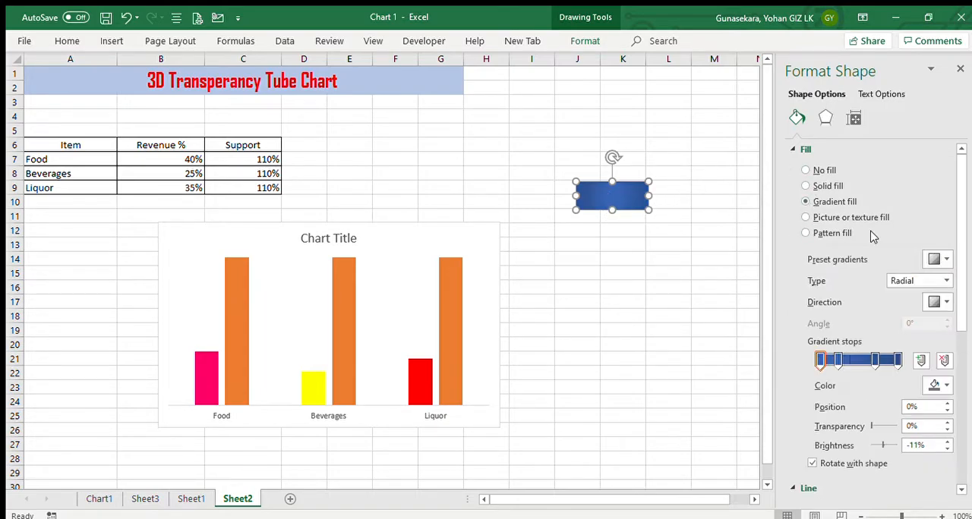
{"action": "left_click", "coordinate": [944, 281]}
{"action": "left_click", "coordinate": [920, 297]}
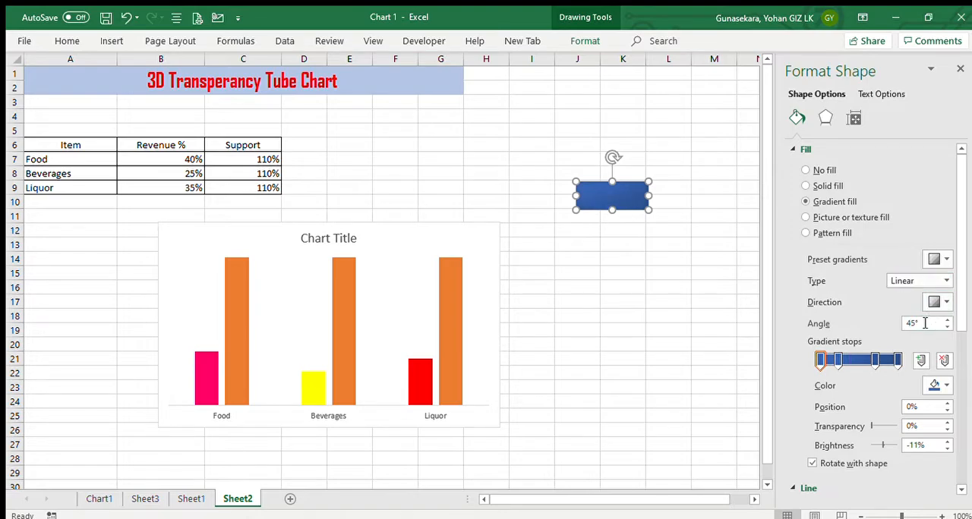
{"action": "left_click", "coordinate": [918, 324]}
{"action": "key", "text": "BackSpace"}
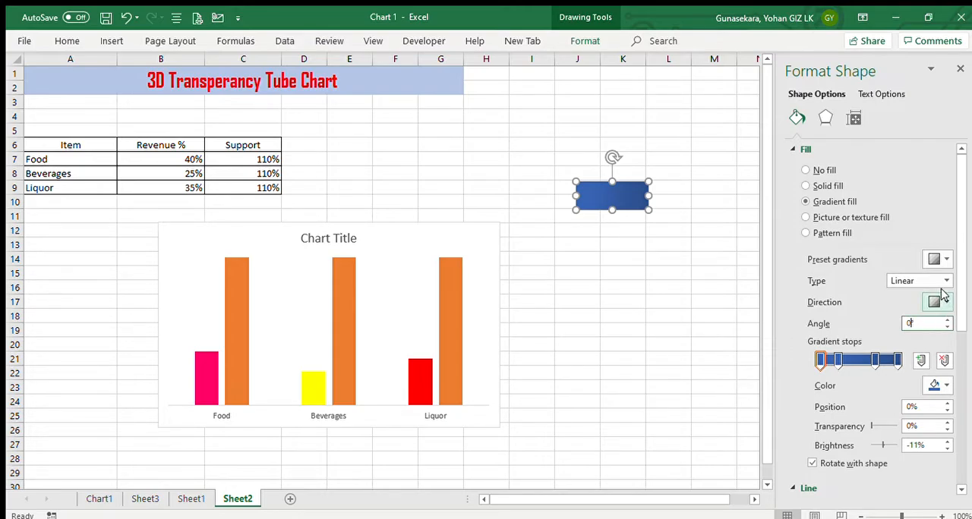
{"action": "left_click", "coordinate": [836, 316]}
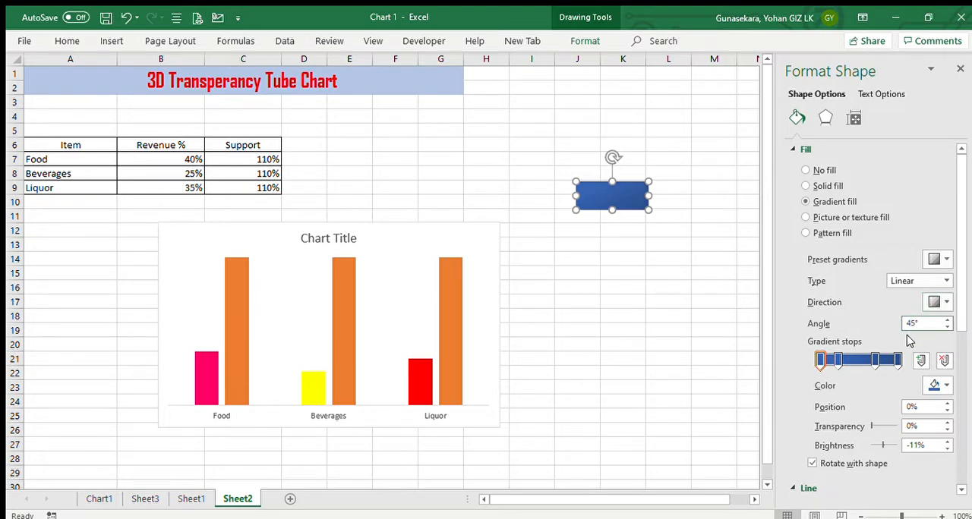
{"action": "key", "text": "BackSpace"}
{"action": "key", "text": "BackSpace"}
{"action": "key", "text": "Tab"}
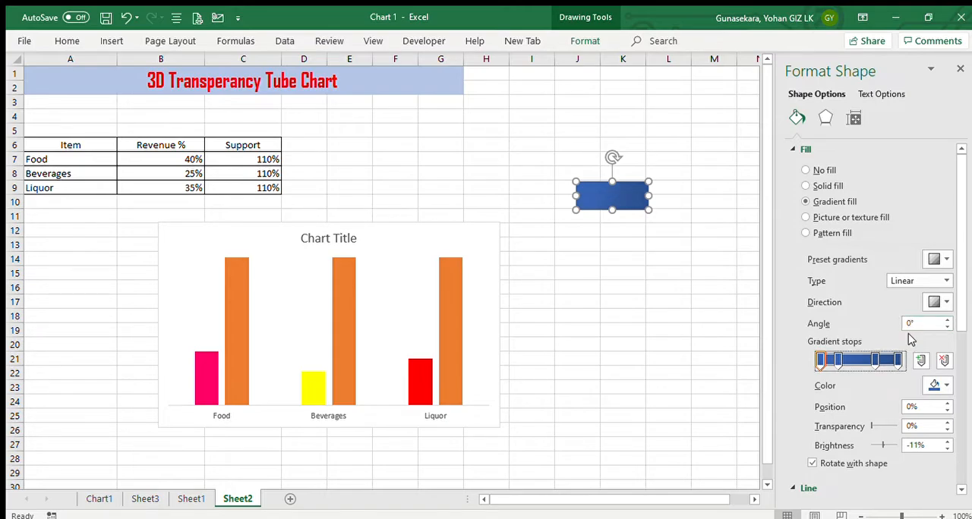
Set the color of the rectangle's first gradient stop to black, keeping the gradient fill
{"action": "left_click", "coordinate": [937, 384]}
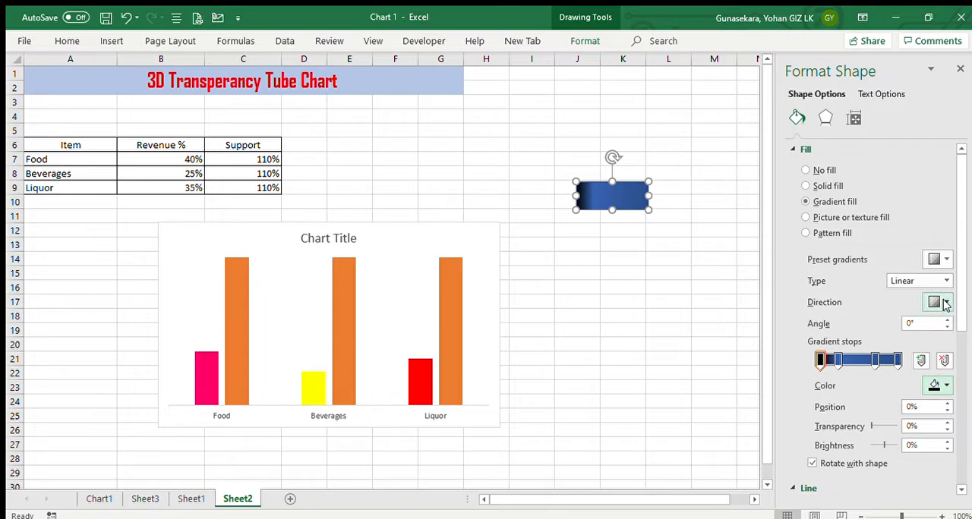
{"action": "left_click", "coordinate": [807, 186]}
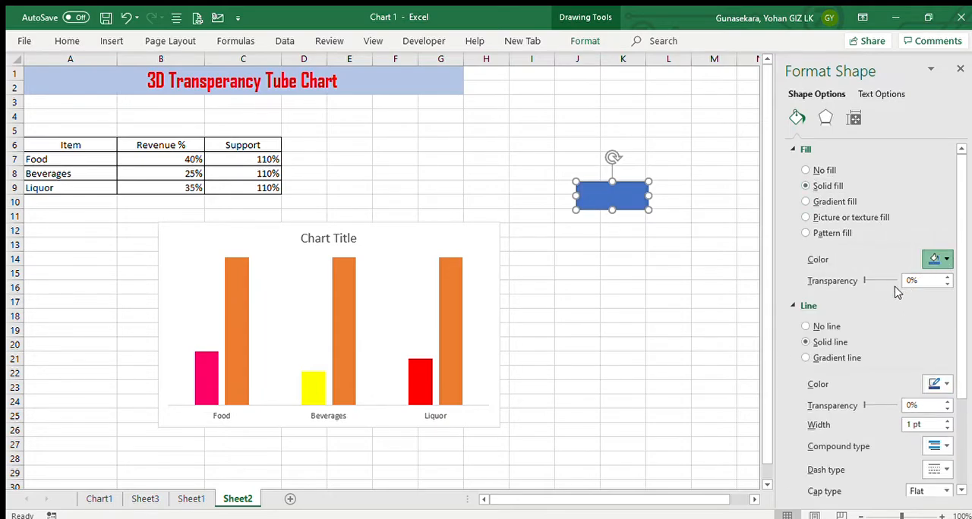
{"action": "left_click", "coordinate": [807, 202]}
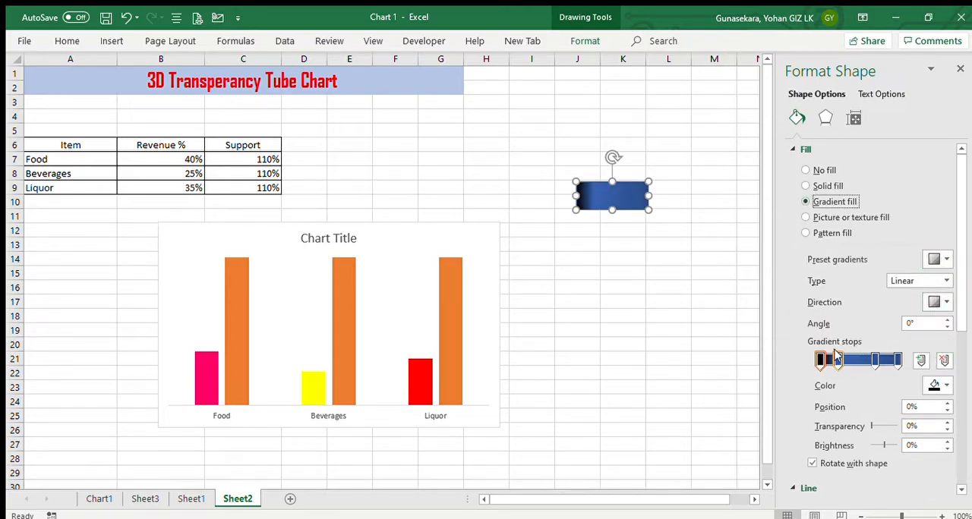
{"action": "left_click", "coordinate": [942, 384]}
{"action": "left_click", "coordinate": [942, 384]}
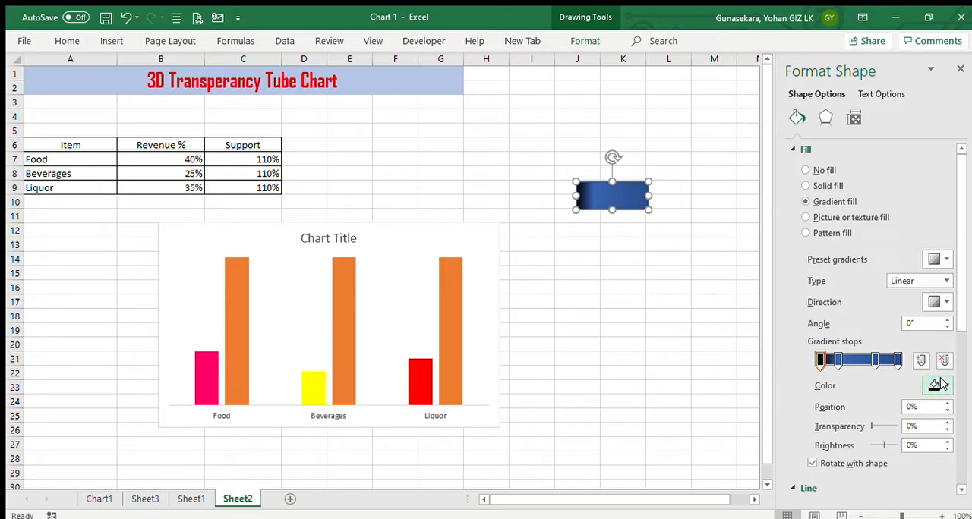
{"action": "left_click", "coordinate": [839, 360]}
{"action": "left_click", "coordinate": [821, 362]}
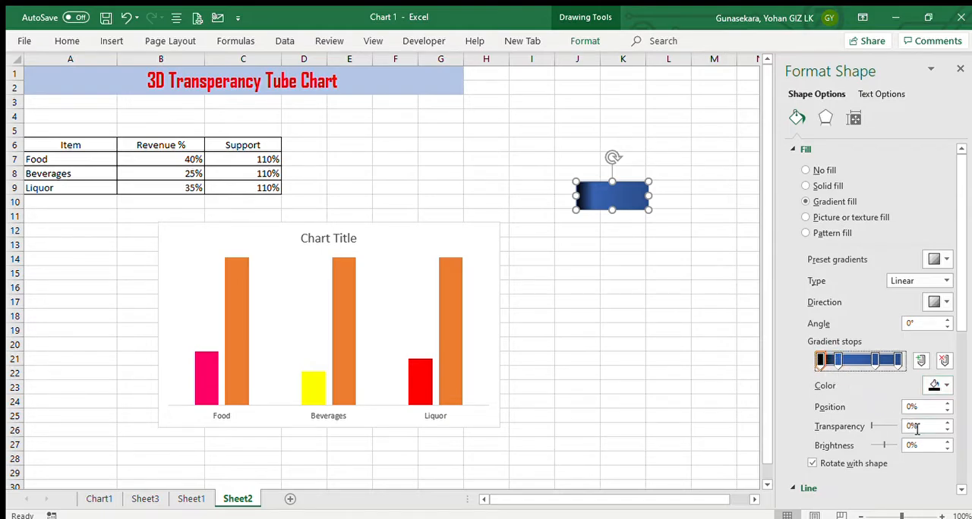
Move the second gradient stop to position 20% and add a new stop at 40%
{"action": "left_click", "coordinate": [835, 361]}
{"action": "left_click_drag", "start_coordinate": [836, 359], "coordinate": [834, 359]}
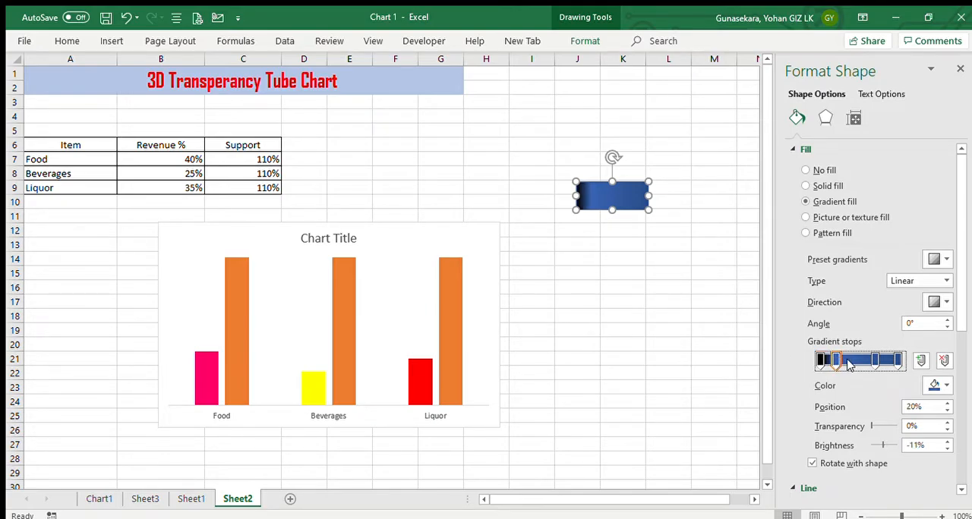
{"action": "left_click", "coordinate": [850, 363]}
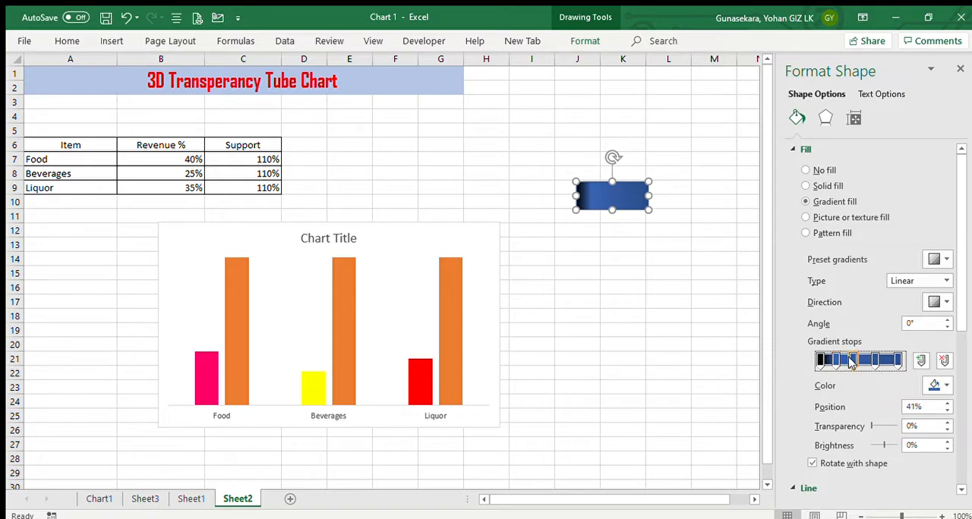
{"action": "double_click", "coordinate": [938, 410]}
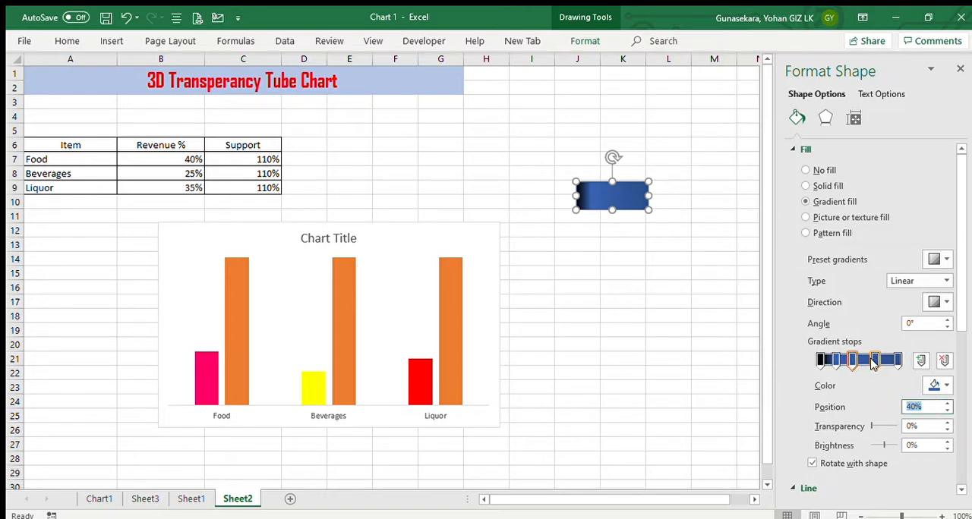
Move the gradient stop that follows the 40% stop to position 80%
{"action": "left_click", "coordinate": [873, 362]}
{"action": "left_click", "coordinate": [947, 403]}
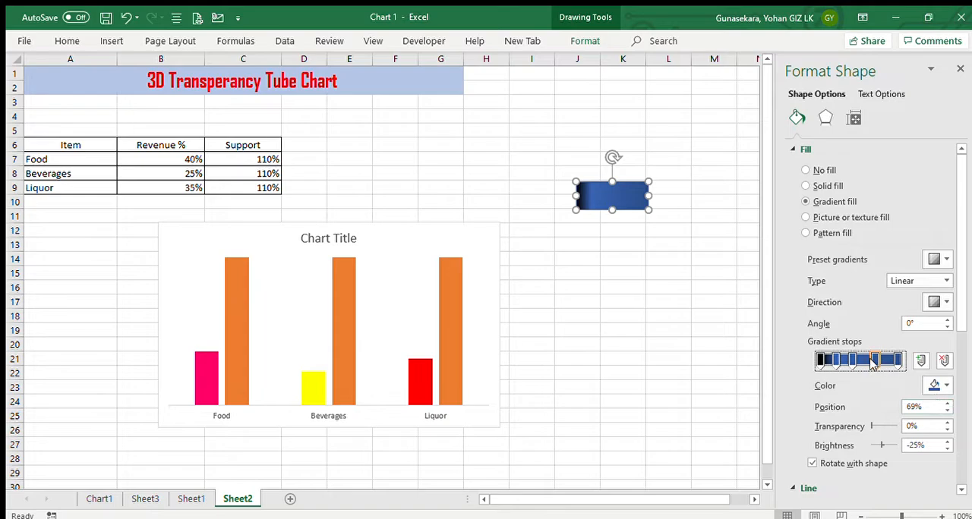
{"action": "left_click_drag", "start_coordinate": [879, 363], "coordinate": [883, 363]}
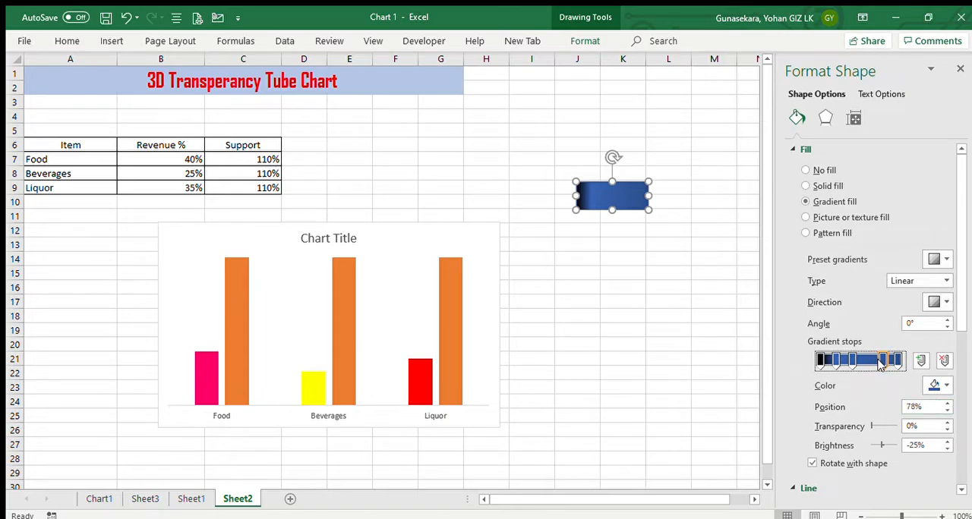
{"action": "left_click", "coordinate": [947, 403]}
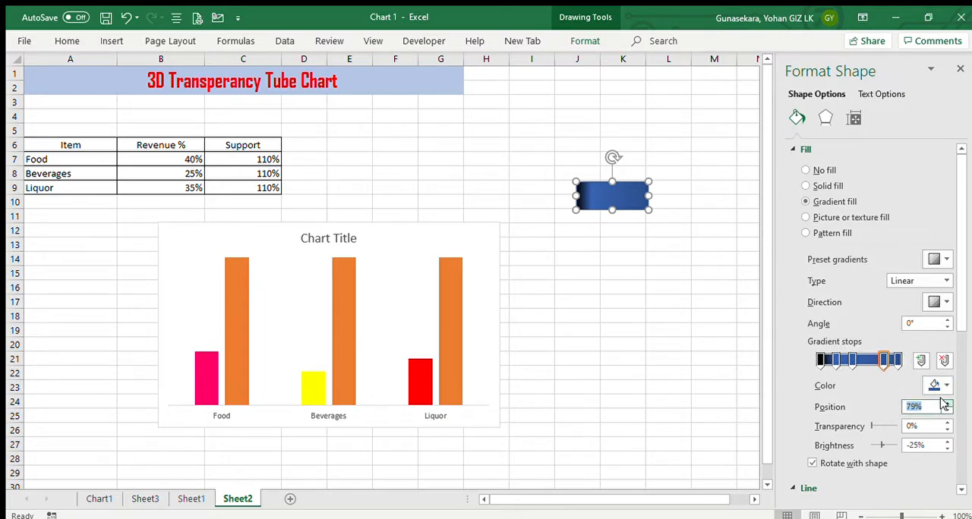
Add gradient stops at 55% and between the 80% stop and the end, adjusting the positions of the last stops
{"action": "left_click", "coordinate": [894, 363]}
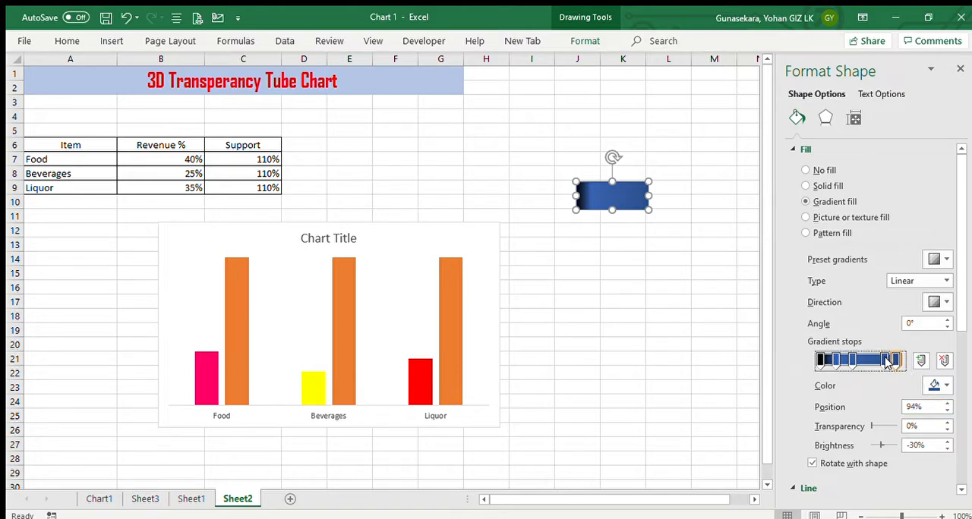
{"action": "left_click_drag", "start_coordinate": [886, 361], "coordinate": [885, 362]}
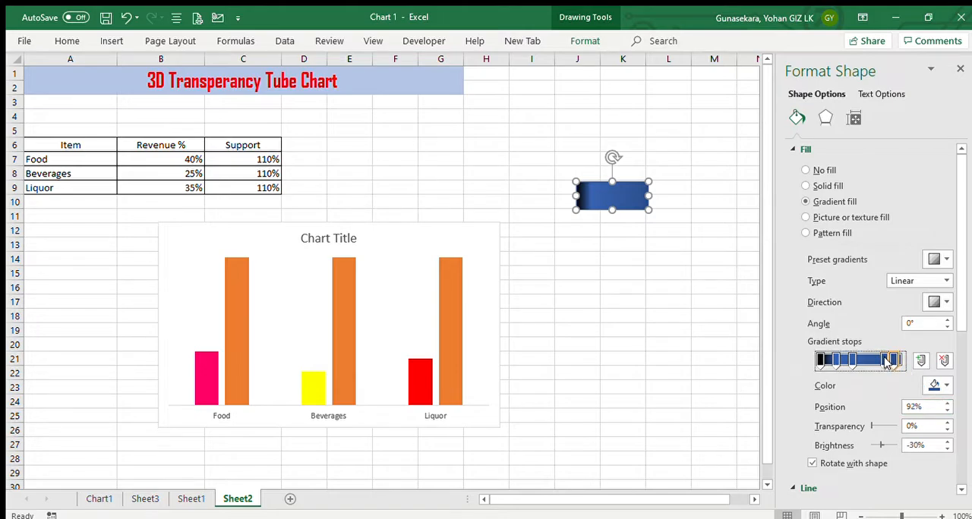
{"action": "left_click", "coordinate": [948, 410]}
{"action": "left_click", "coordinate": [899, 362]}
{"action": "left_click", "coordinate": [948, 403]}
{"action": "left_click", "coordinate": [948, 403]}
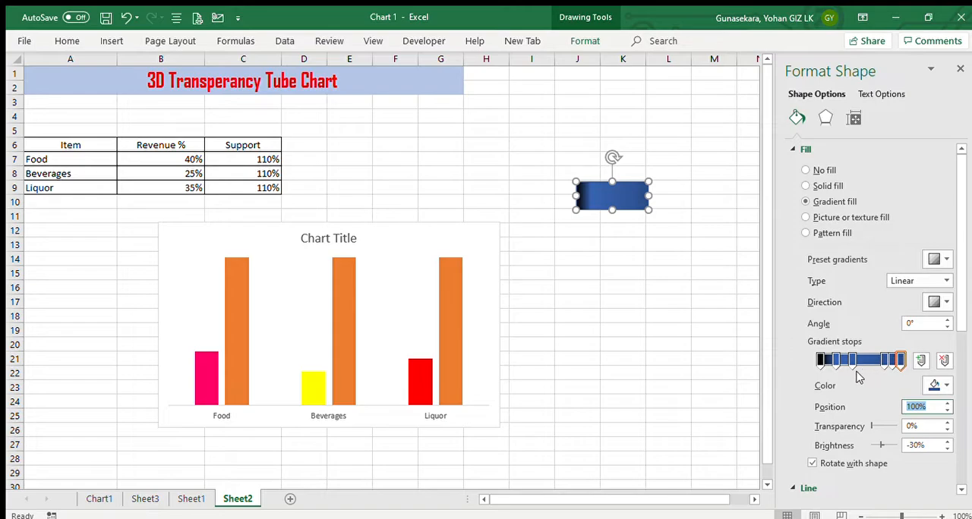
Switch the rectangle to solid fill and back to gradient fill, and reapply black to the 0% stop
{"action": "left_click", "coordinate": [805, 186]}
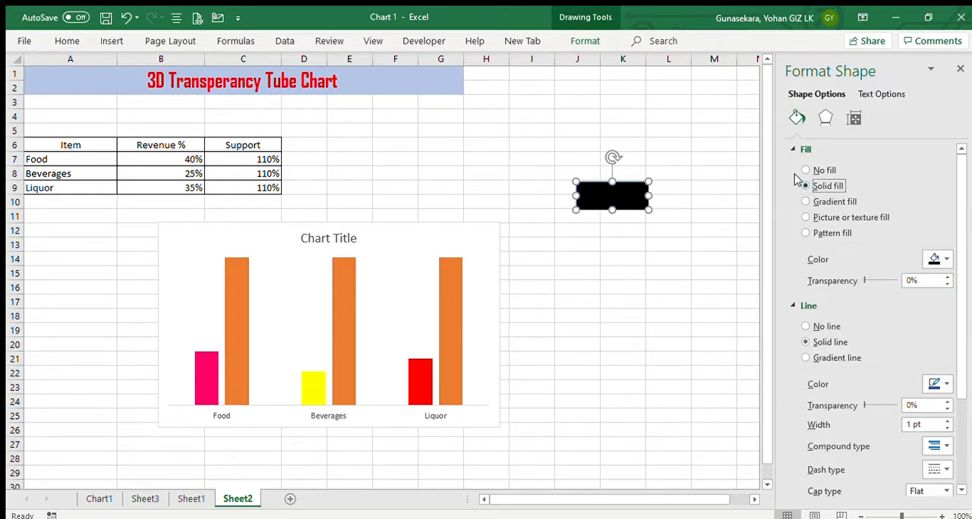
{"action": "left_click", "coordinate": [805, 201]}
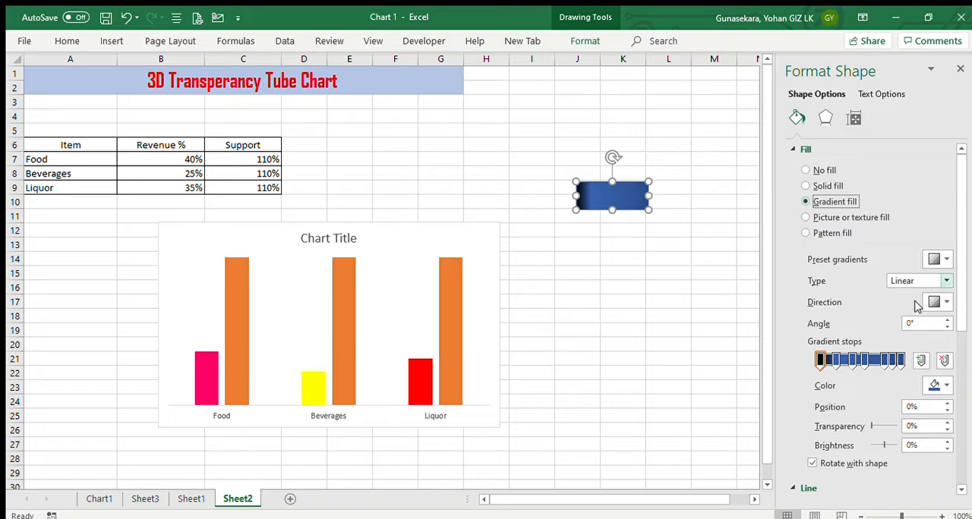
{"action": "left_click", "coordinate": [945, 383]}
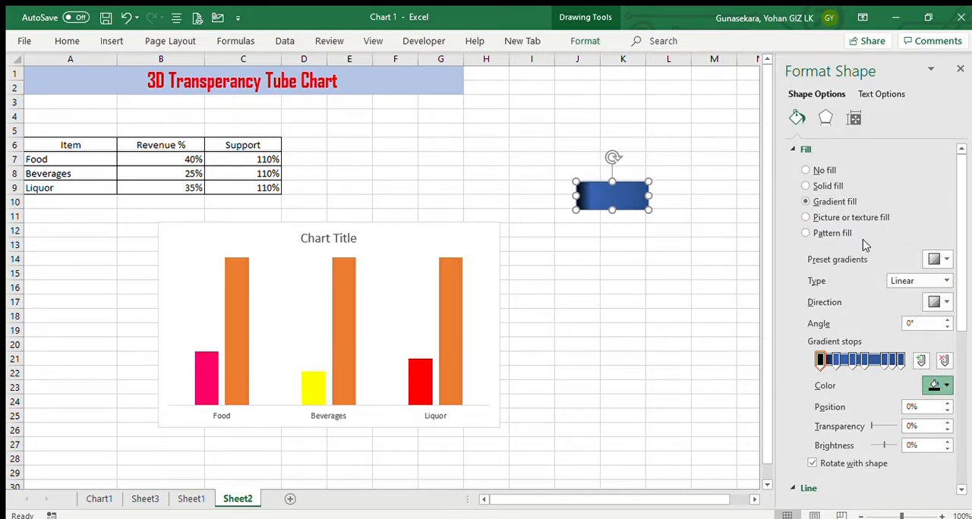
Color the rectangle's 20% gradient stop white and its 41% gradient stop black
{"action": "left_click", "coordinate": [835, 362]}
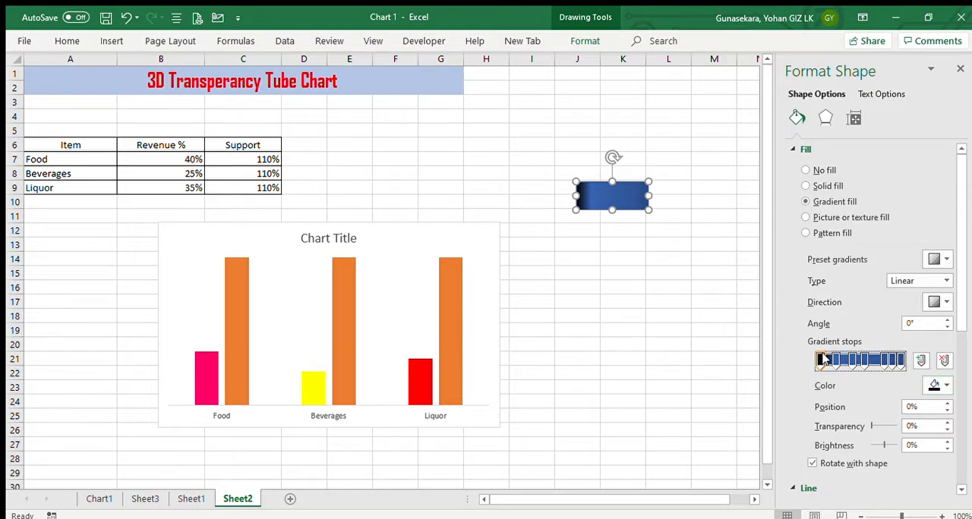
{"action": "left_click", "coordinate": [822, 362]}
{"action": "left_click", "coordinate": [836, 362]}
{"action": "left_click", "coordinate": [935, 385]}
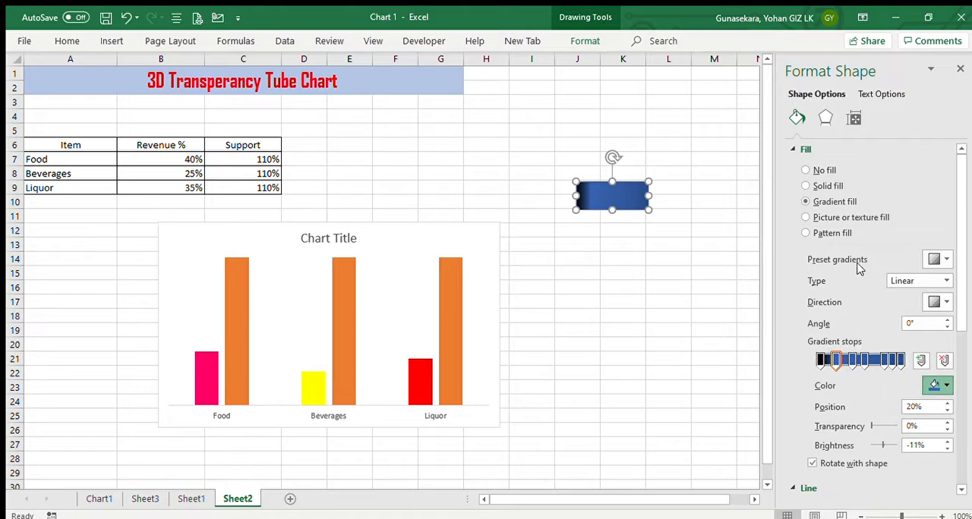
{"action": "left_click", "coordinate": [853, 362]}
{"action": "left_click", "coordinate": [933, 385]}
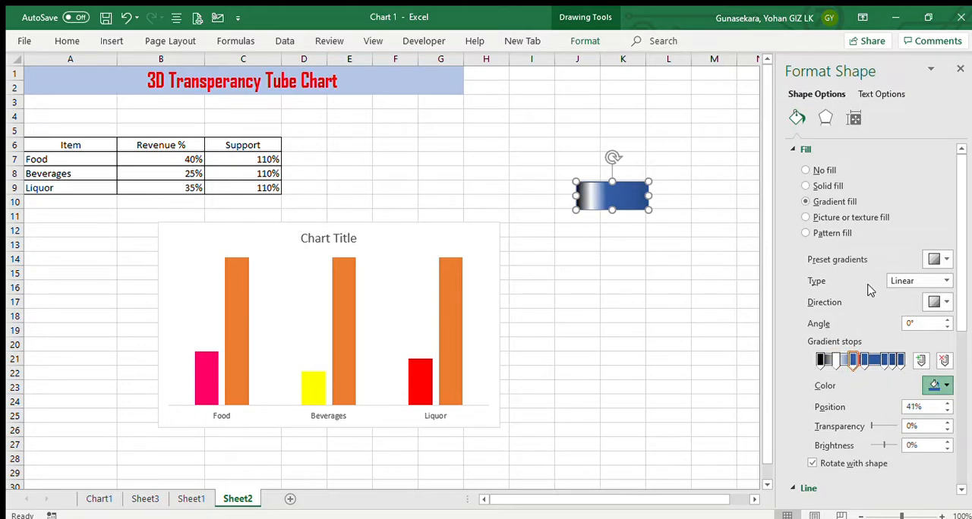
{"action": "left_click", "coordinate": [868, 249]}
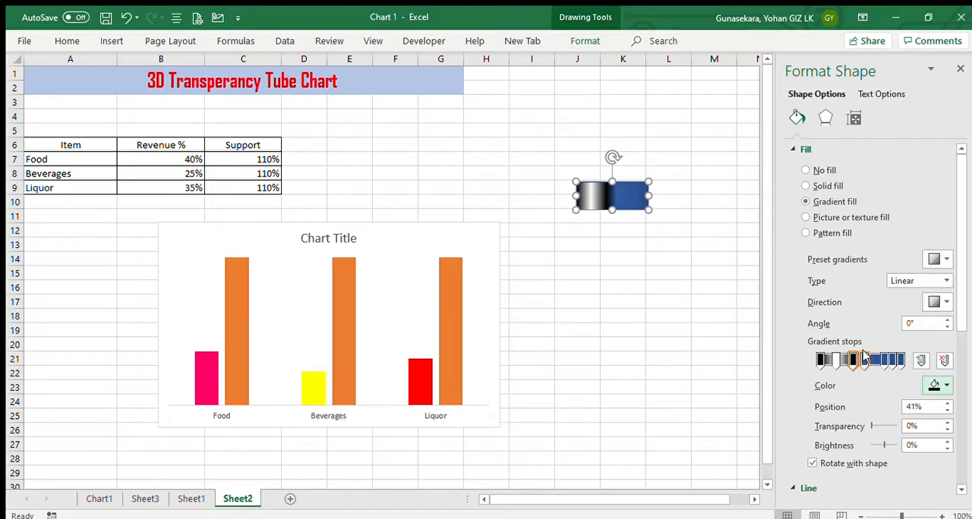
Color the rectangle's 55% gradient stop black and remove that stop from the gradient
{"action": "left_click", "coordinate": [864, 360]}
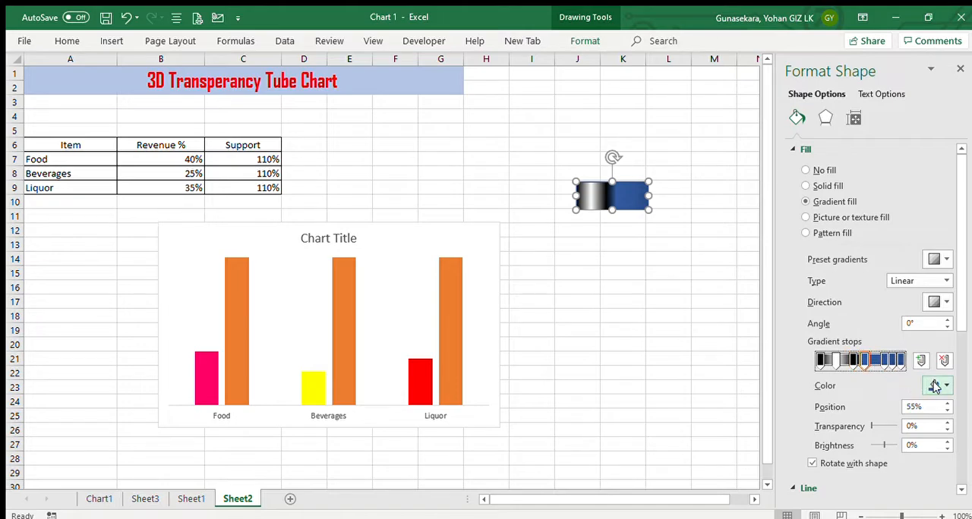
{"action": "left_click", "coordinate": [935, 385]}
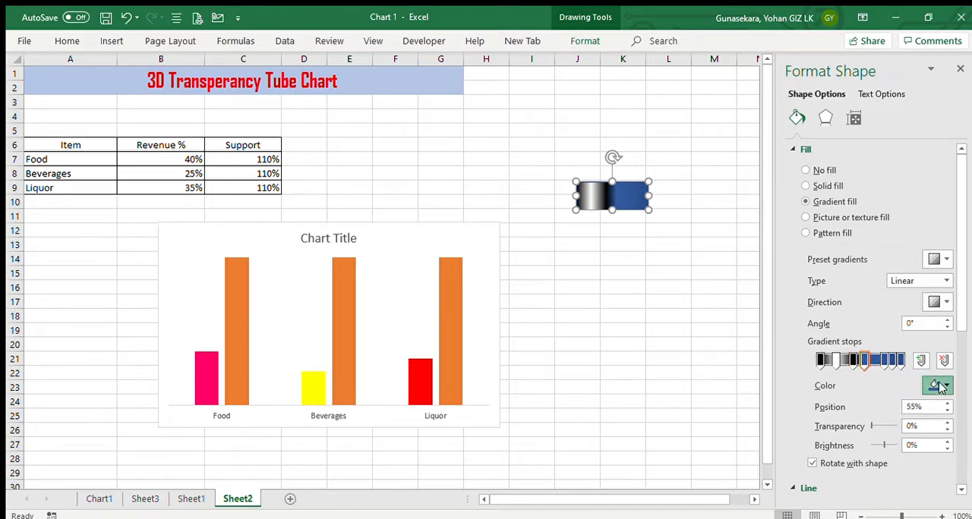
{"action": "left_click", "coordinate": [869, 250]}
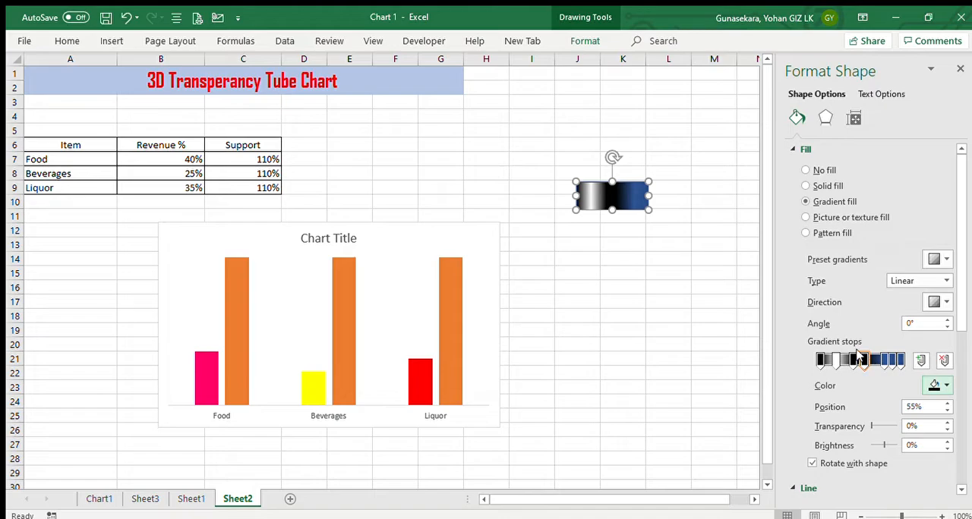
{"action": "left_click", "coordinate": [862, 360]}
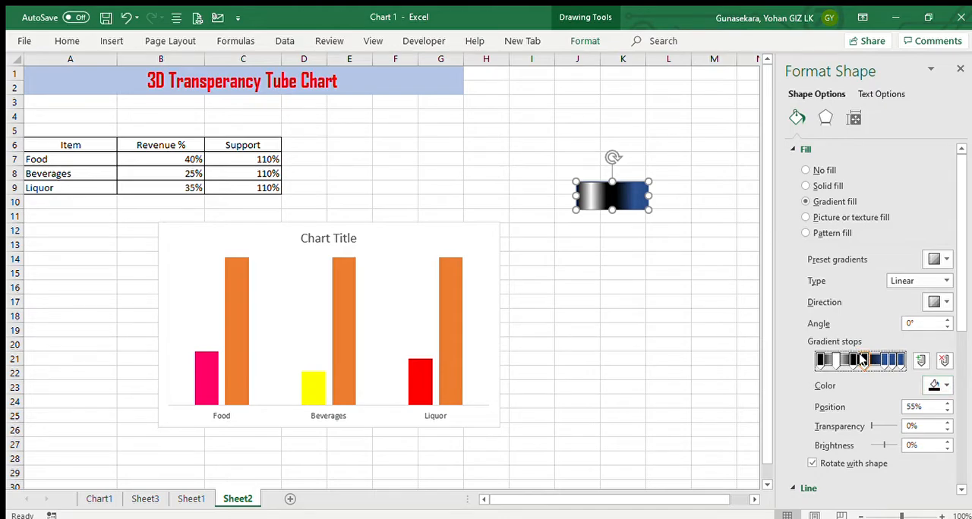
{"action": "left_click", "coordinate": [942, 360]}
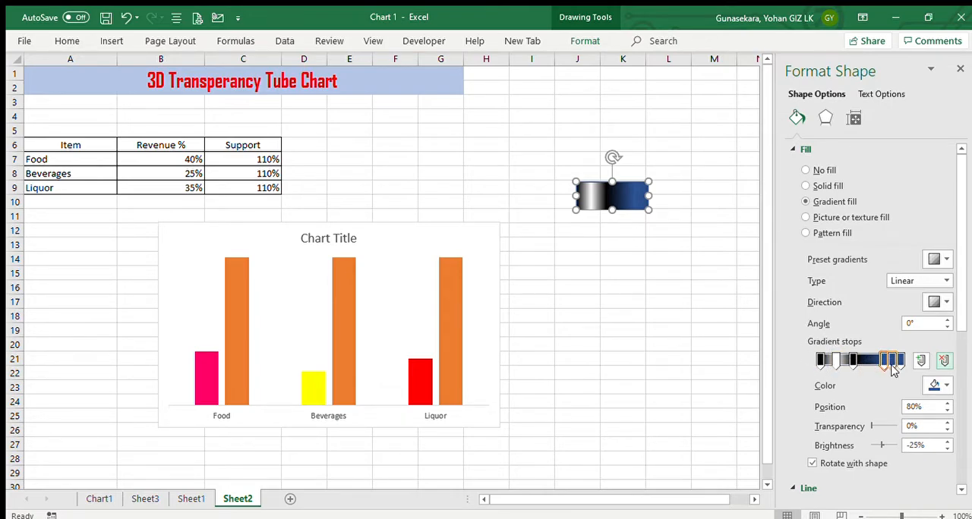
Color the rectangle's 80% gradient stop black and its 90% gradient stop white
{"action": "left_click", "coordinate": [883, 360]}
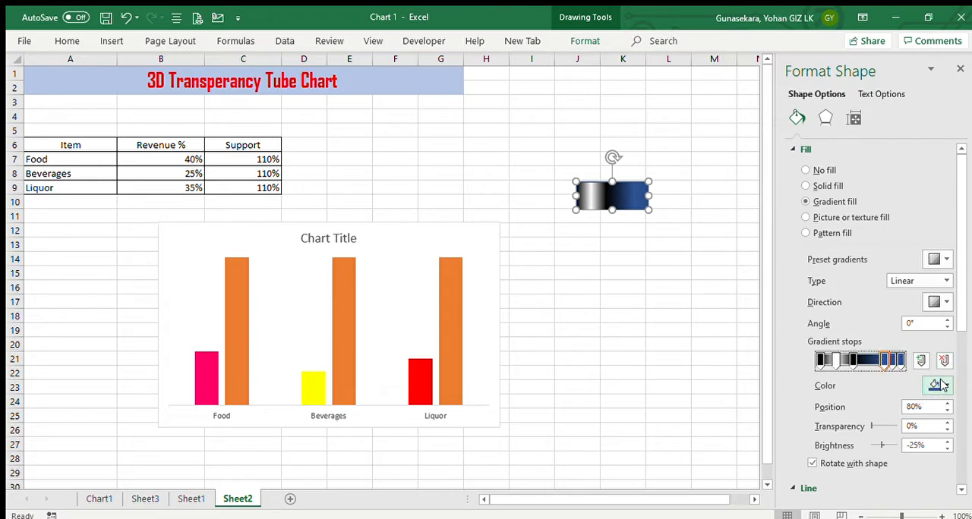
{"action": "left_click", "coordinate": [934, 386]}
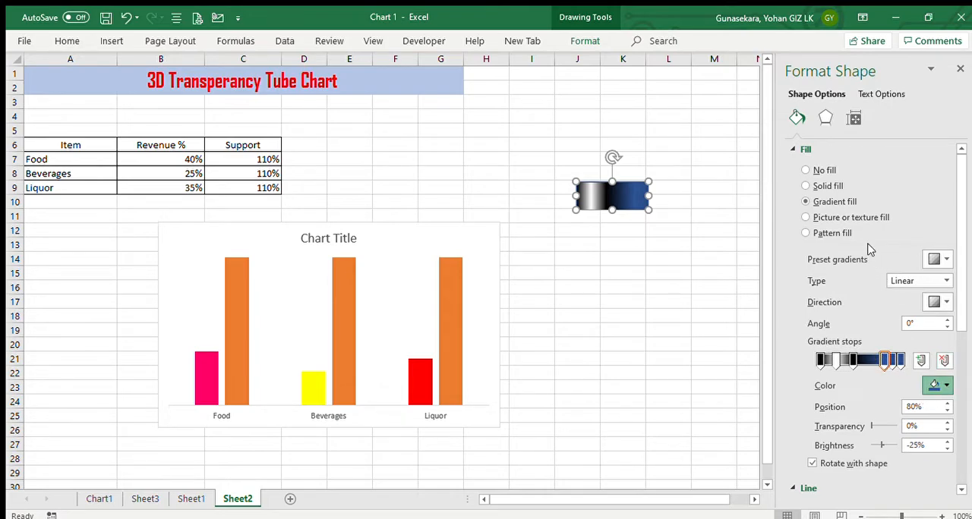
{"action": "left_click", "coordinate": [868, 245]}
{"action": "left_click", "coordinate": [892, 360]}
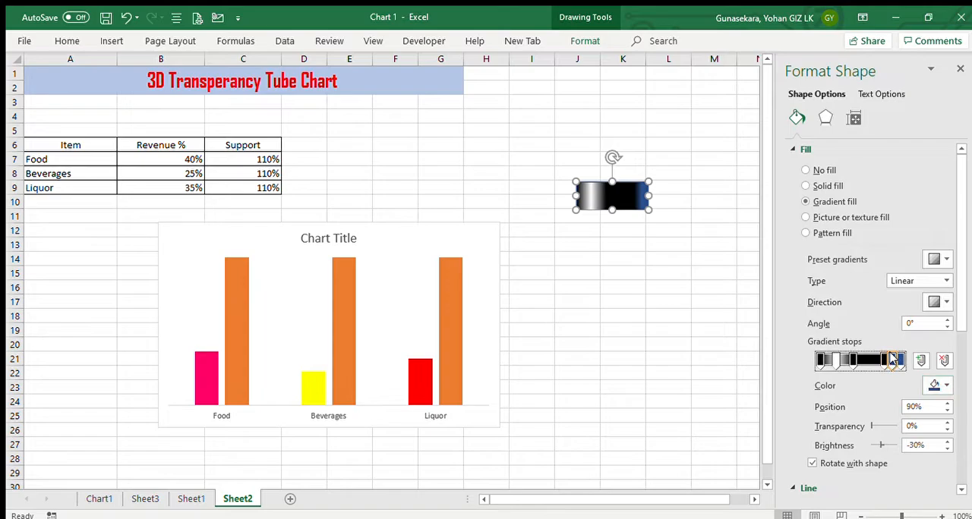
{"action": "left_click", "coordinate": [935, 386]}
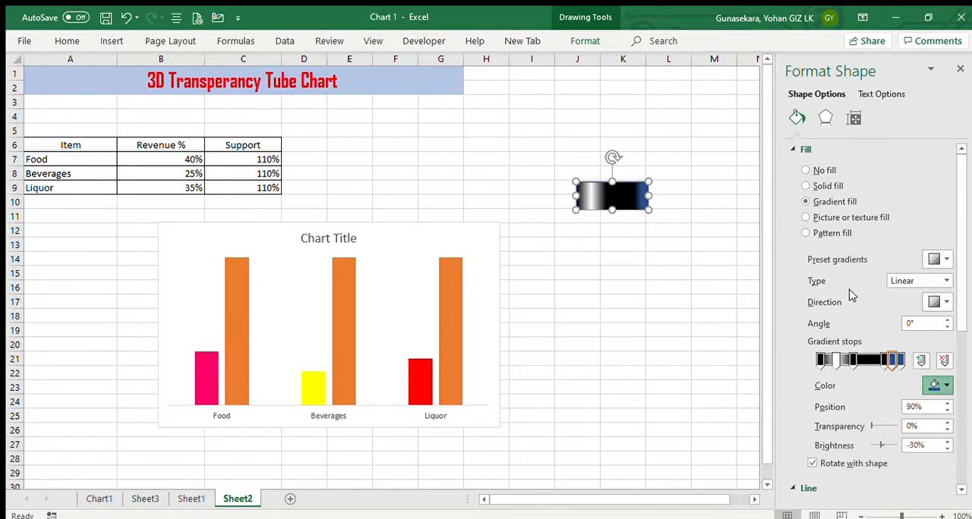
{"action": "left_click", "coordinate": [857, 243]}
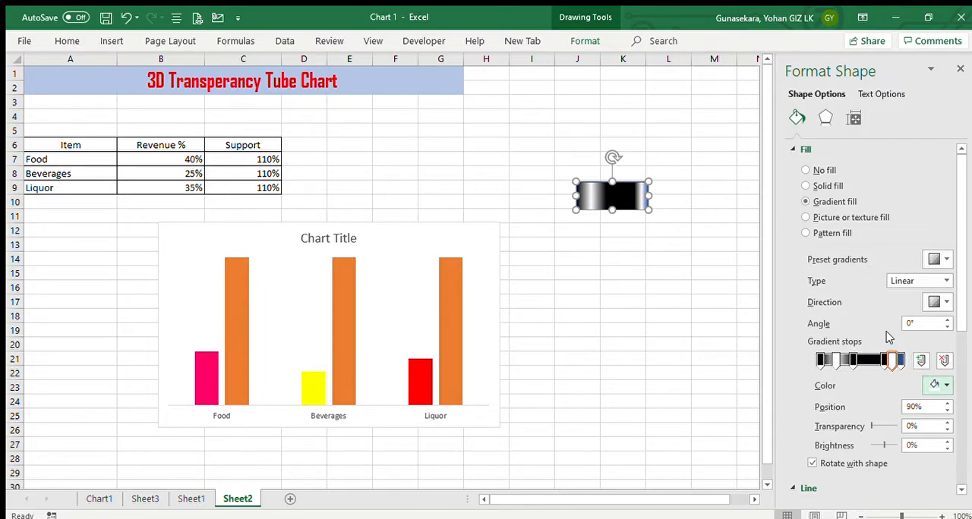
Color the rectangle's 100% gradient stop black and deselect the shape
{"action": "left_click", "coordinate": [900, 360]}
{"action": "left_click", "coordinate": [936, 385]}
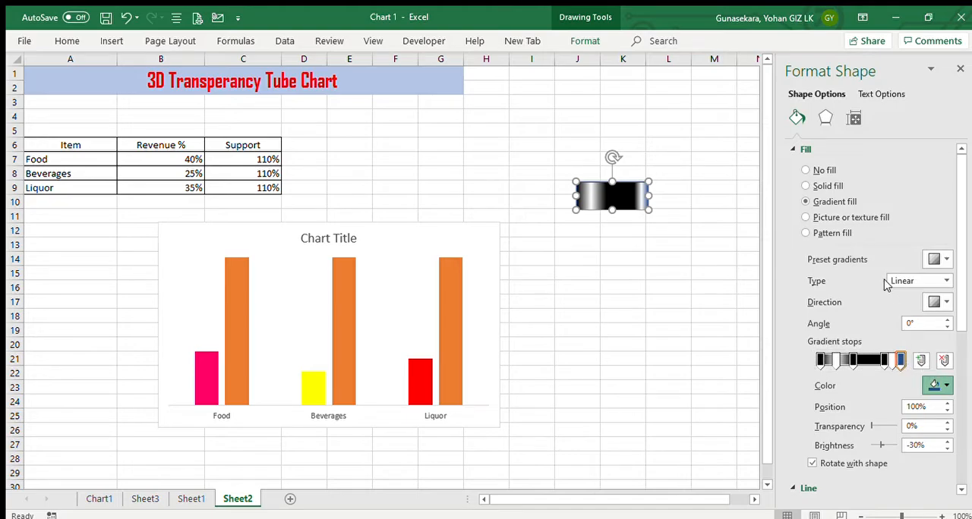
{"action": "left_click", "coordinate": [687, 230]}
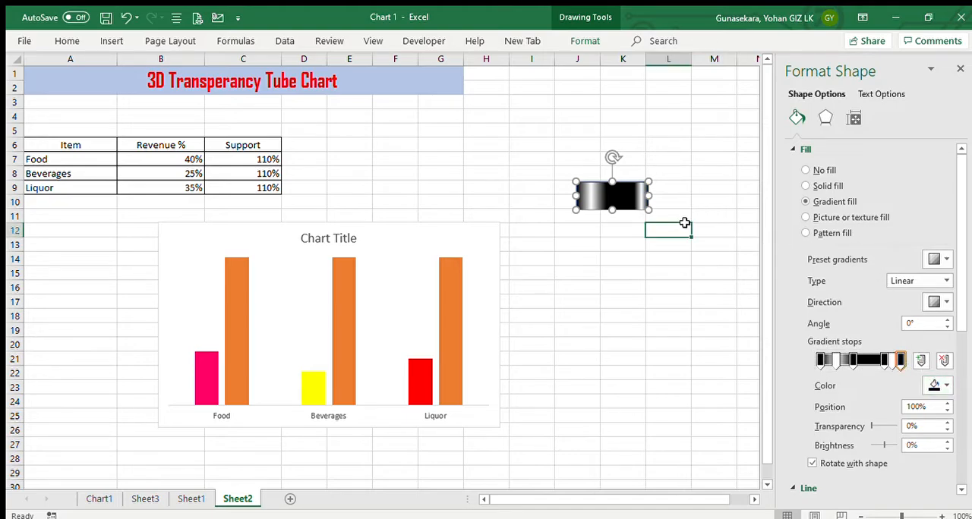
Reduce the gradient rectangle's height slightly and place a copy of it directly below, around rows 22 to 23
{"action": "left_click", "coordinate": [599, 199]}
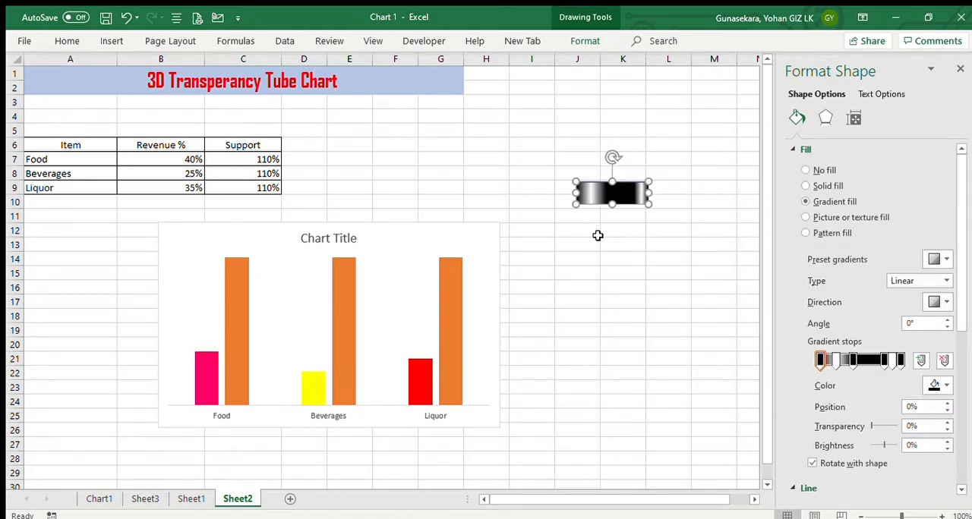
{"action": "left_click", "coordinate": [650, 233]}
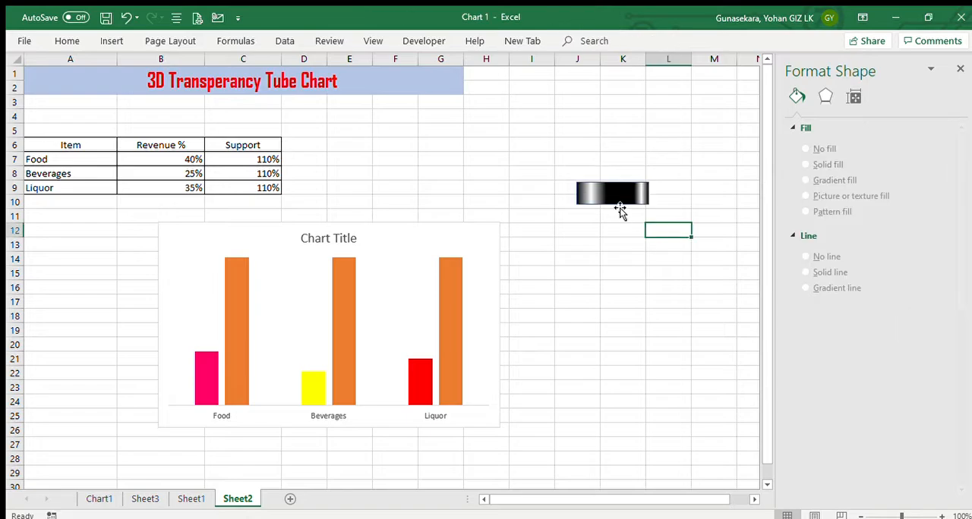
{"action": "left_click", "coordinate": [614, 199]}
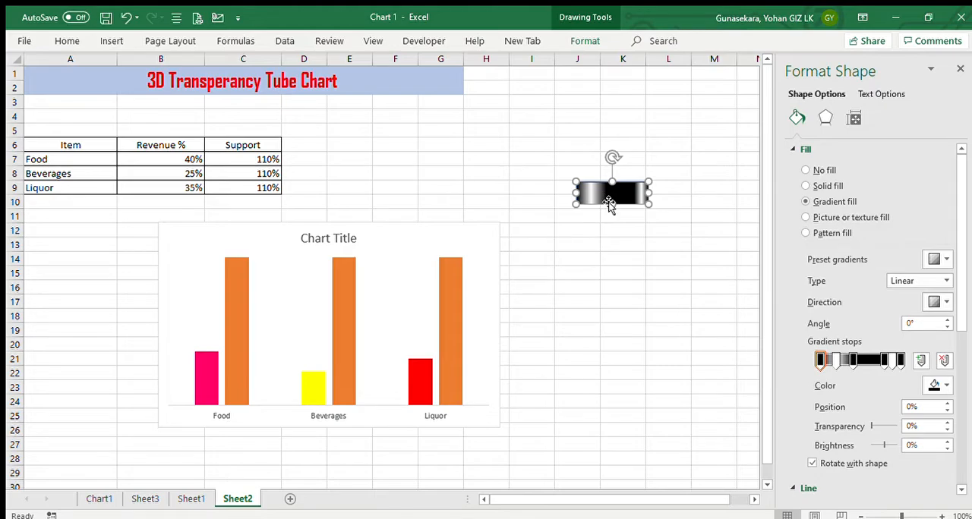
{"action": "key", "text": "ctrl+c"}
{"action": "key", "text": "ctrl+v"}
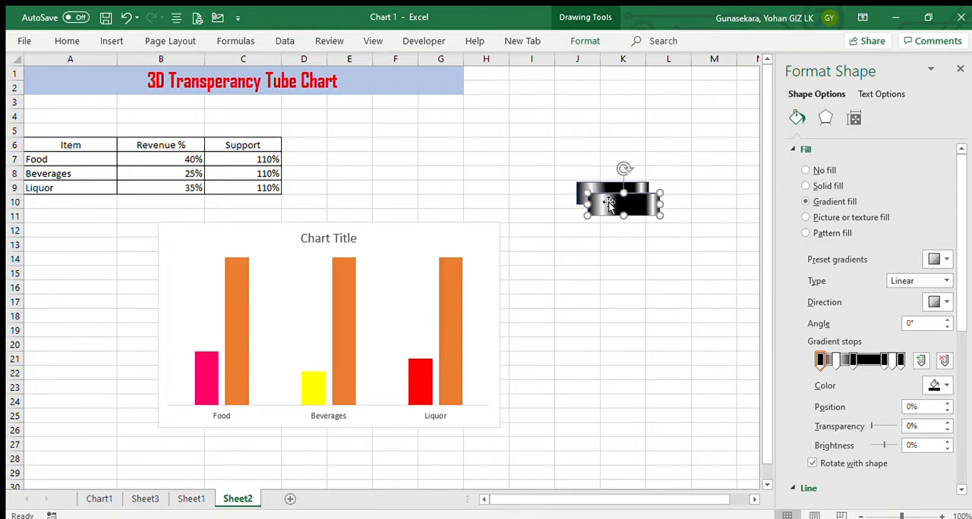
{"action": "left_click_drag", "start_coordinate": [610, 202], "coordinate": [616, 387]}
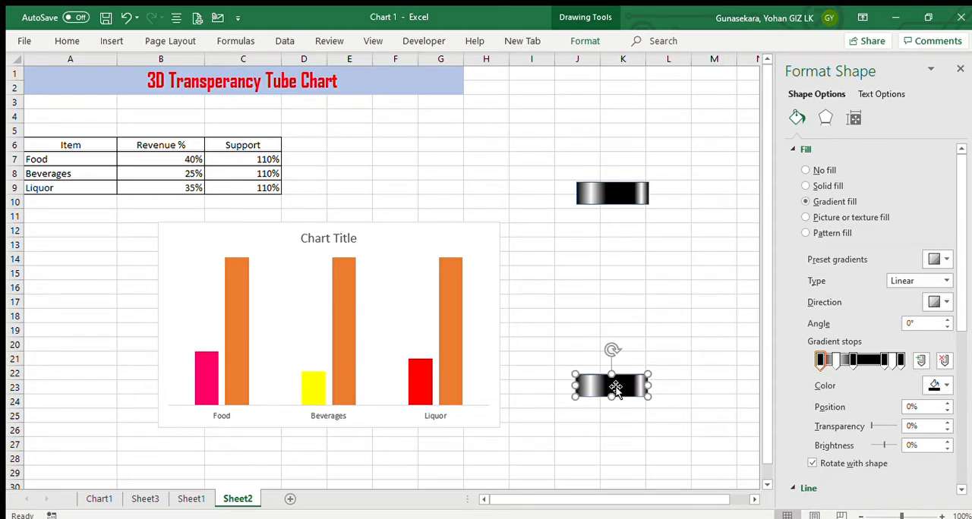
Duplicate the upper gradient rectangle and stretch the copy to fill the gap between the two caps
{"action": "left_click", "coordinate": [613, 199]}
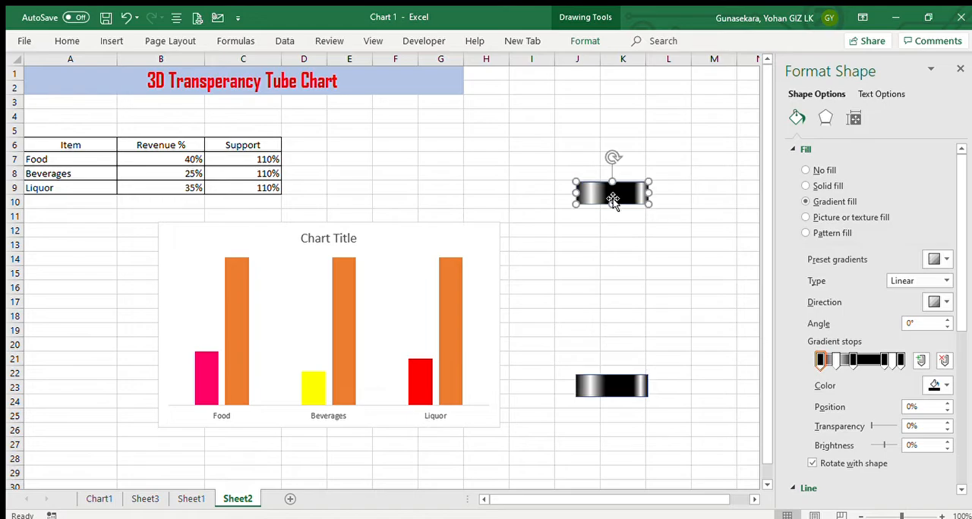
{"action": "key", "text": "ctrl+d"}
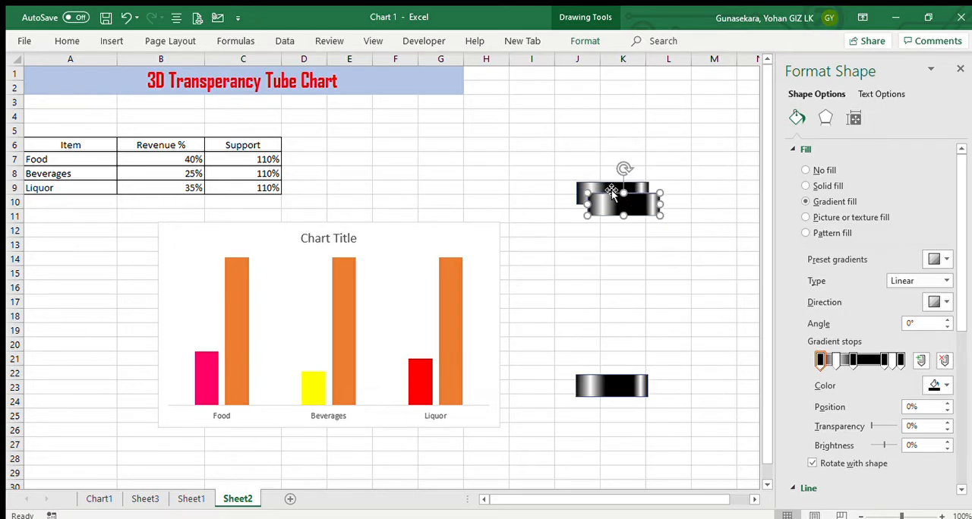
{"action": "left_click_drag", "start_coordinate": [613, 200], "coordinate": [632, 373]}
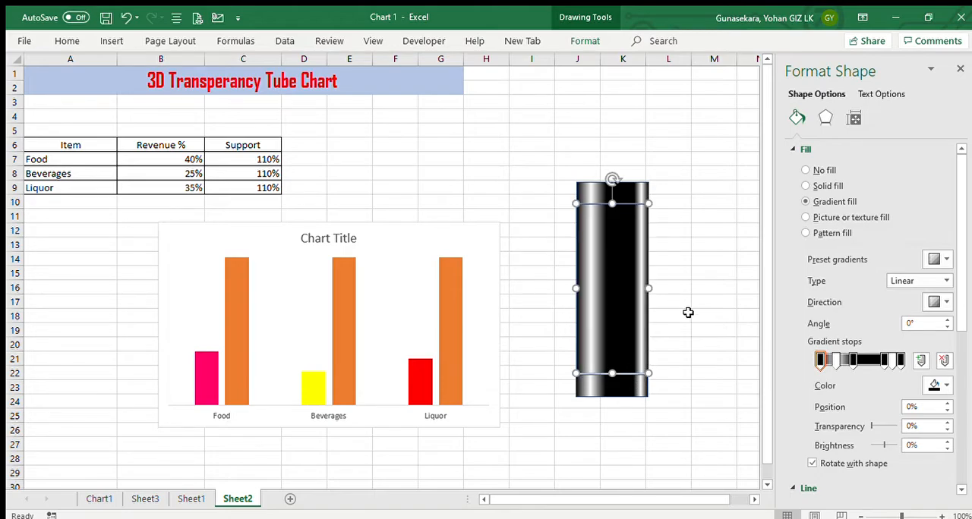
{"action": "left_click", "coordinate": [685, 245]}
For the tall middle rectangle, set transparency to 50% on the 0% gradient stop and 75% on the 20% stop
{"action": "left_click", "coordinate": [630, 251]}
{"action": "left_click", "coordinate": [820, 360]}
{"action": "left_click", "coordinate": [910, 427]}
{"action": "type", "text": "5"}
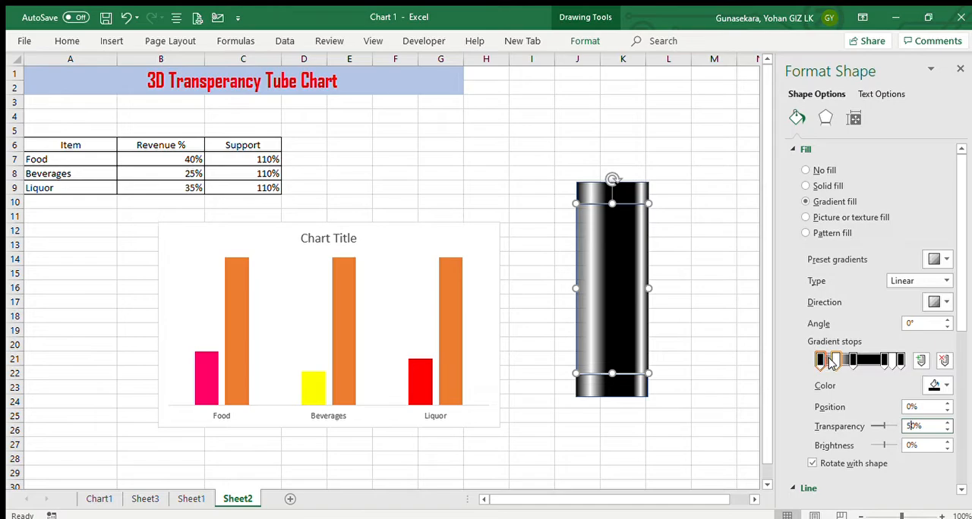
{"action": "left_click", "coordinate": [835, 361]}
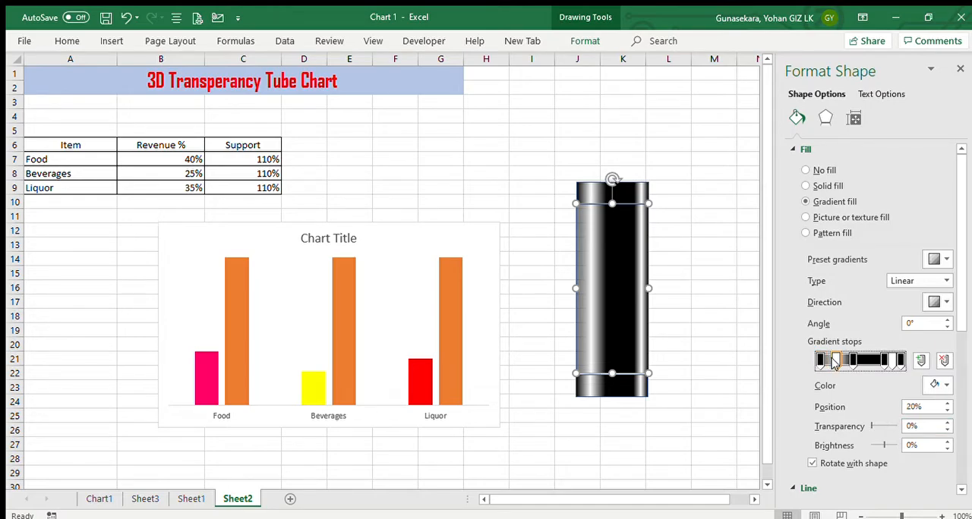
{"action": "left_click", "coordinate": [911, 428]}
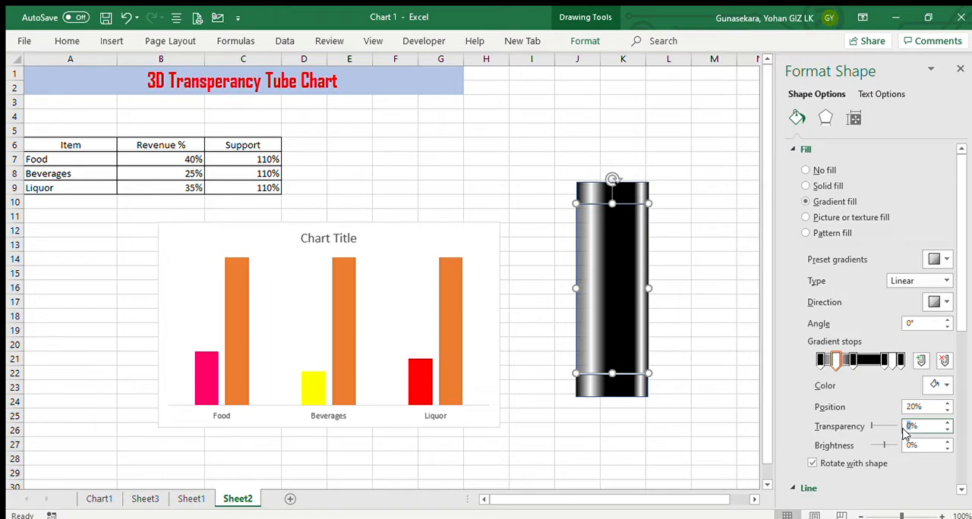
{"action": "type", "text": "75"}
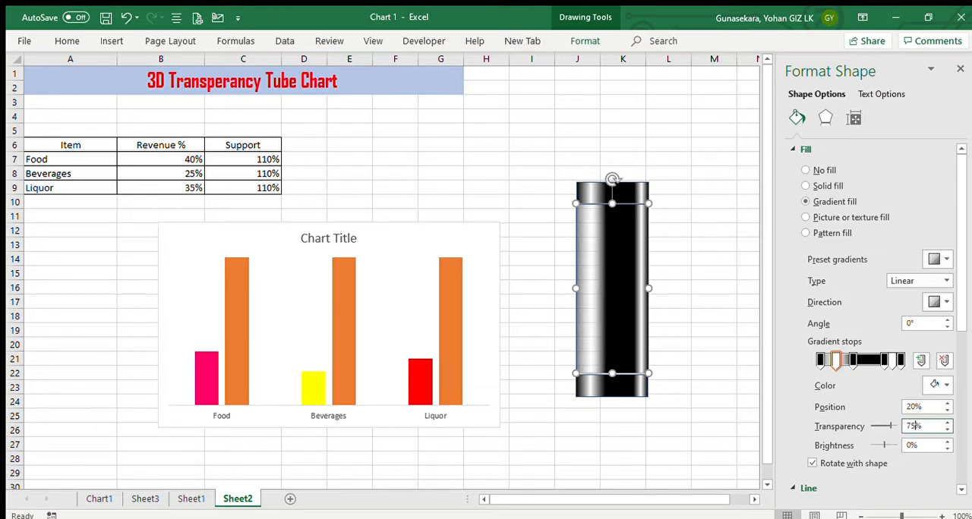
Set the transparency of the middle rectangle's 42% and 80% gradient stops to 100%
{"action": "left_click", "coordinate": [852, 361]}
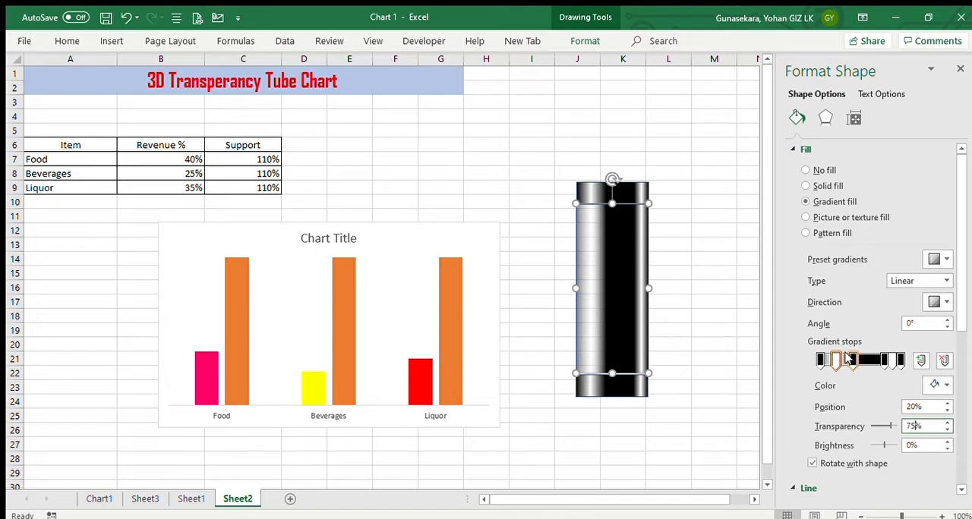
{"action": "double_click", "coordinate": [910, 427]}
{"action": "type", "text": "1"}
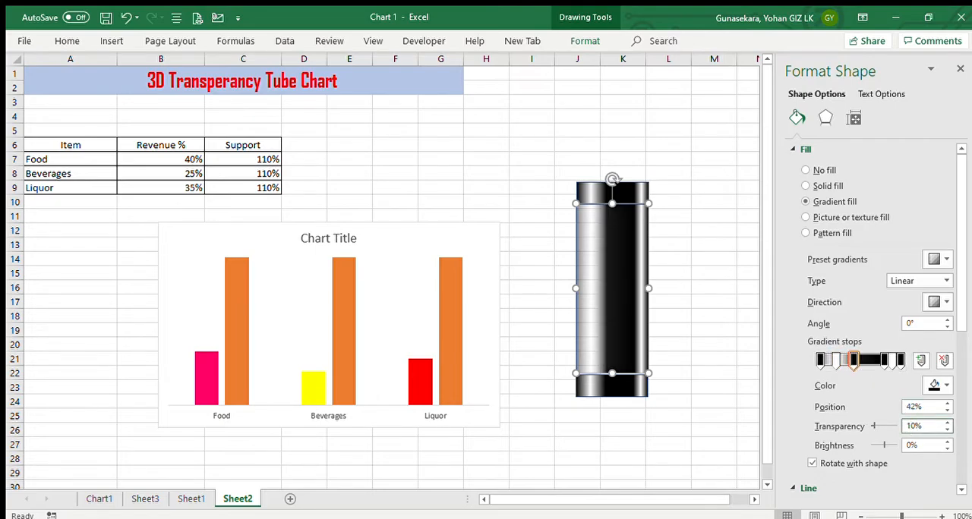
{"action": "type", "text": "00"}
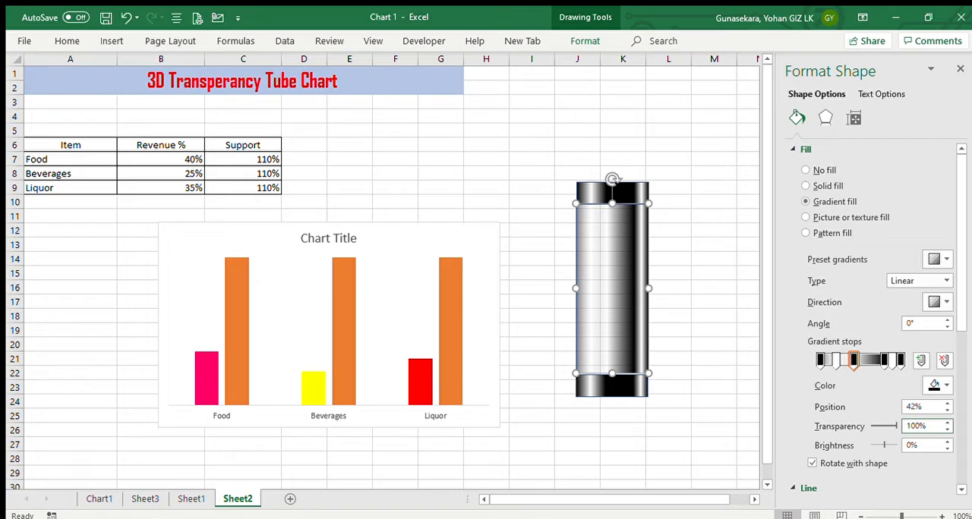
{"action": "left_click", "coordinate": [882, 362]}
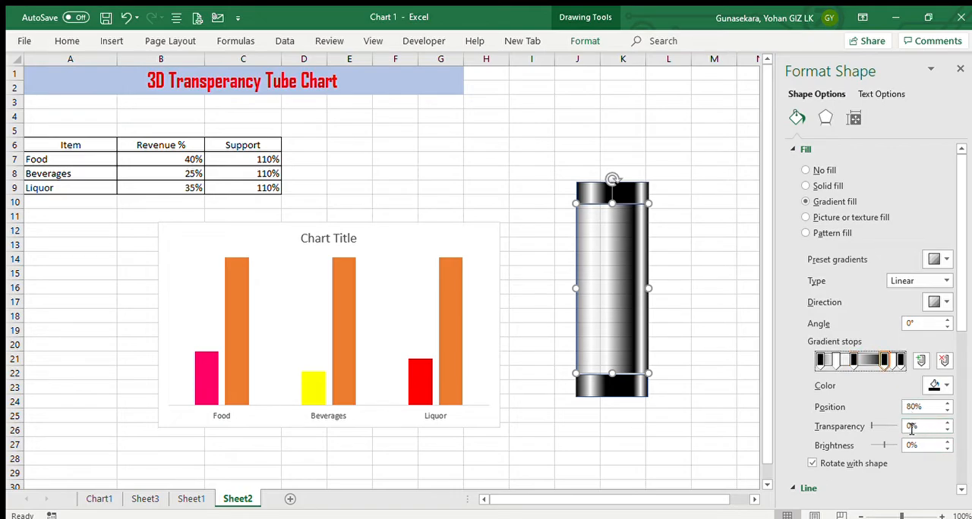
{"action": "double_click", "coordinate": [909, 426]}
{"action": "type", "text": "10"}
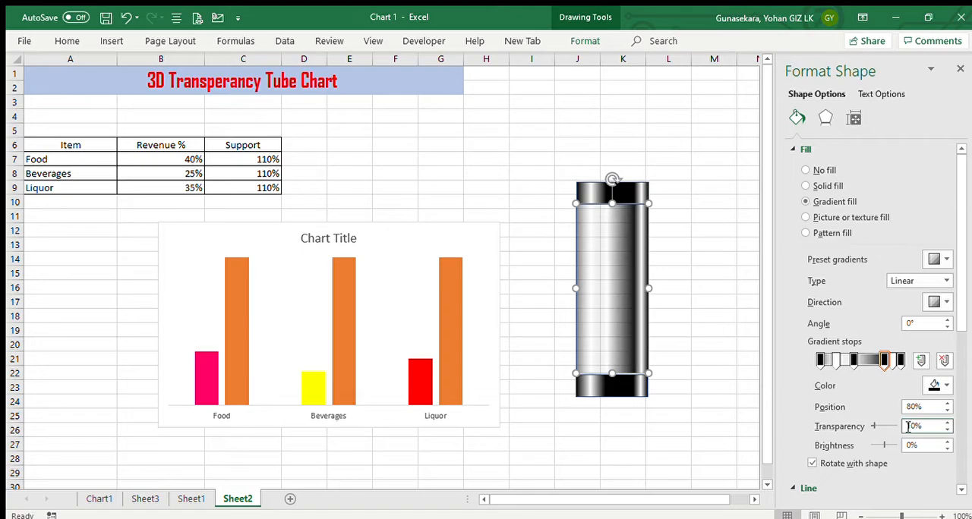
Set the transparency of the middle rectangle's 90% gradient stop to 75%
{"action": "left_click", "coordinate": [891, 363]}
{"action": "left_click", "coordinate": [911, 426]}
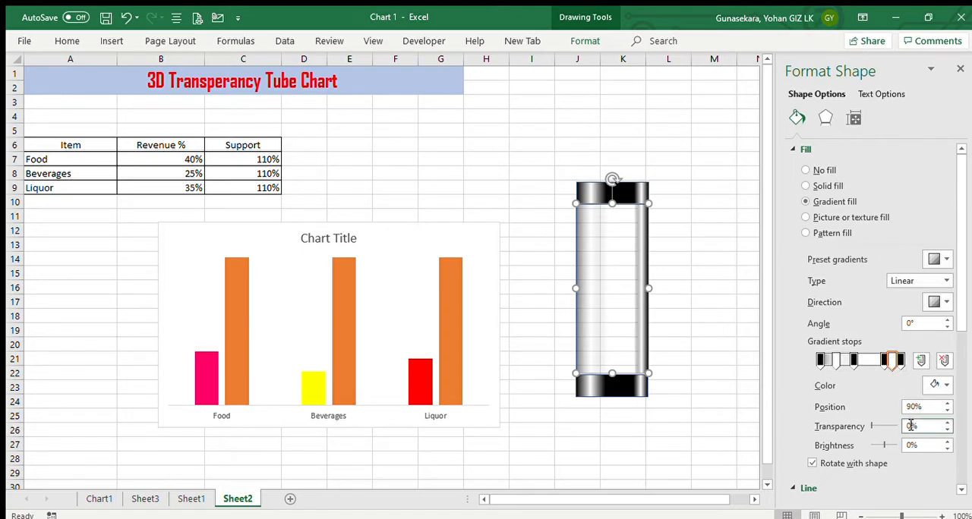
{"action": "type", "text": "75"}
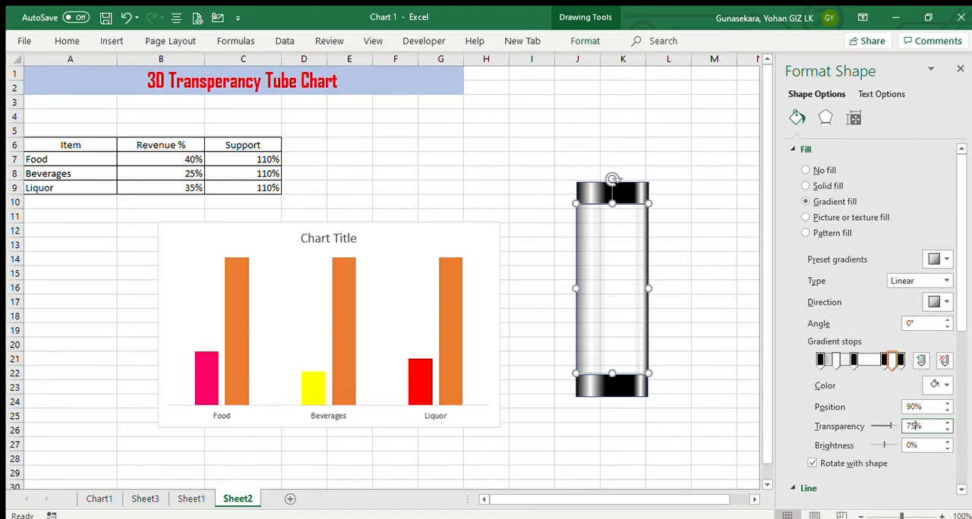
Set the transparency of the middle rectangle's 100% gradient stop to 50% and deselect the shape
{"action": "left_click", "coordinate": [900, 360]}
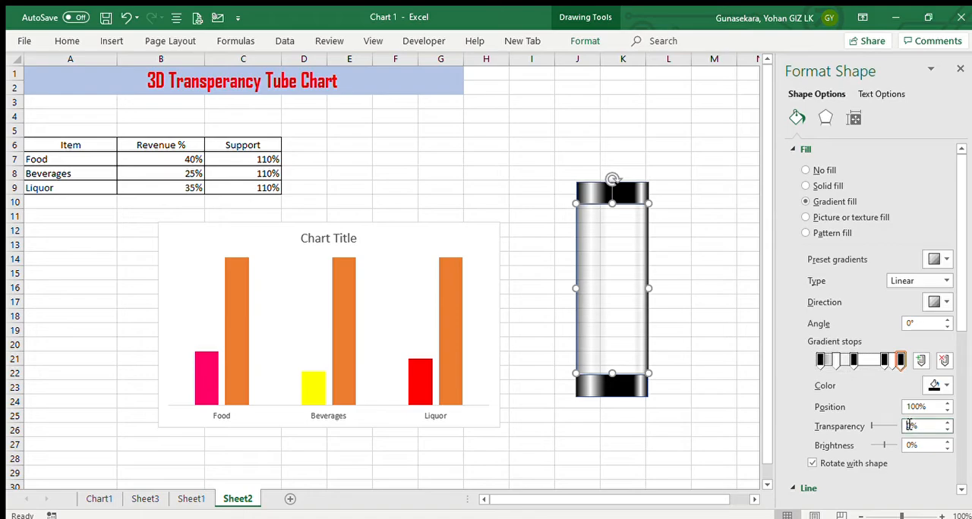
{"action": "type", "text": "50"}
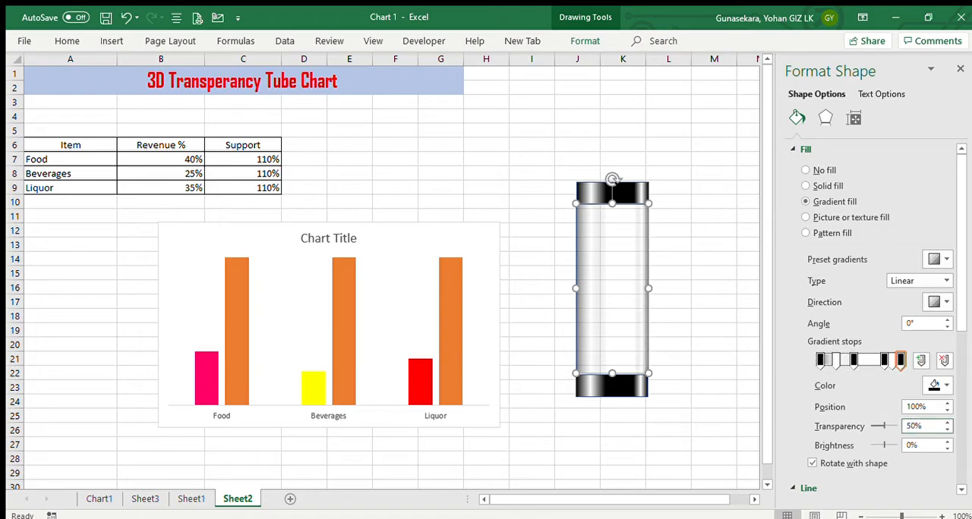
{"action": "left_click", "coordinate": [682, 246]}
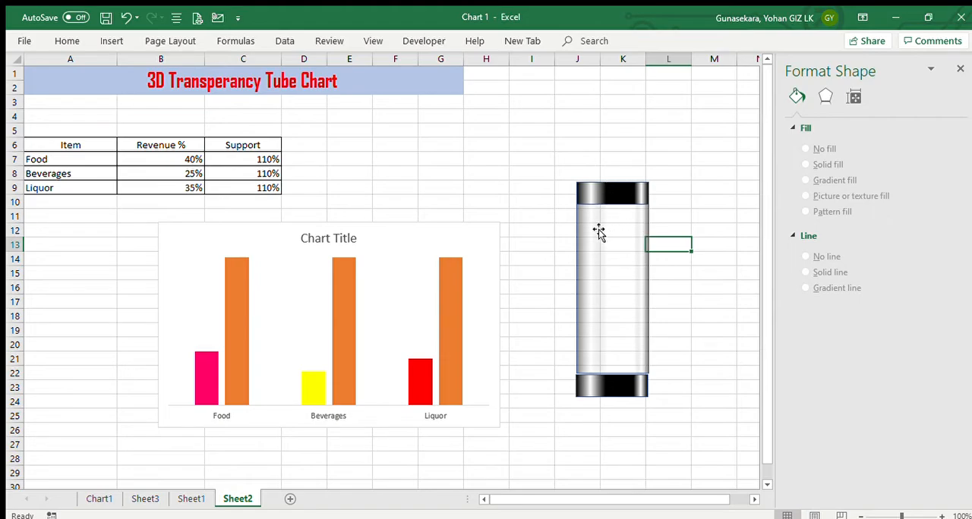
Nudge the lower cap up against the middle rectangle and group both caps with the middle rectangle into one tube
{"action": "left_click_drag", "start_coordinate": [618, 394], "coordinate": [618, 388]}
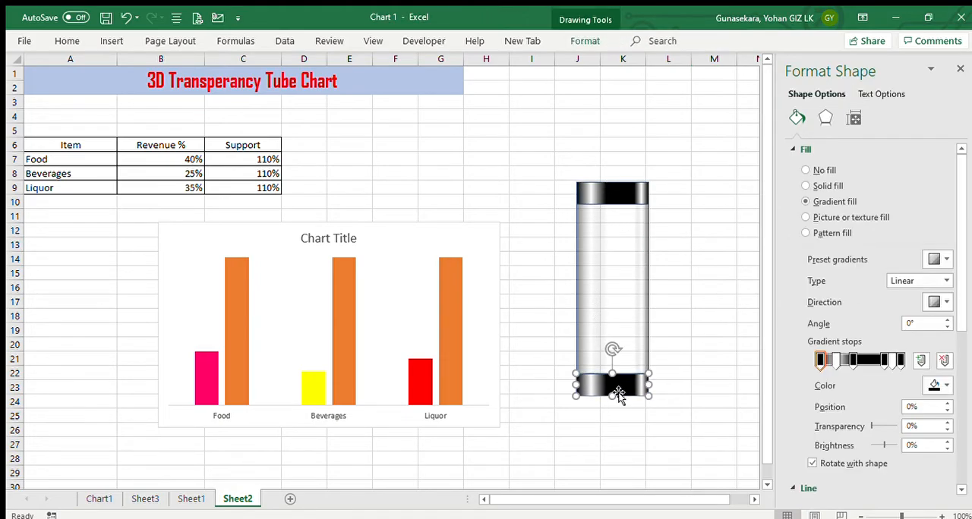
{"action": "left_click", "coordinate": [614, 253]}
{"action": "left_click", "coordinate": [600, 196]}
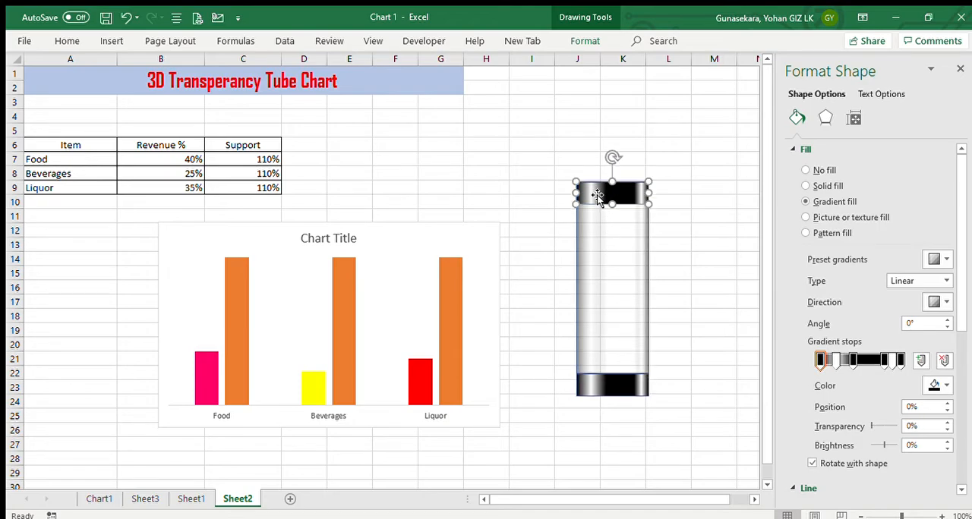
{"action": "left_click", "coordinate": [618, 248], "text": "shift"}
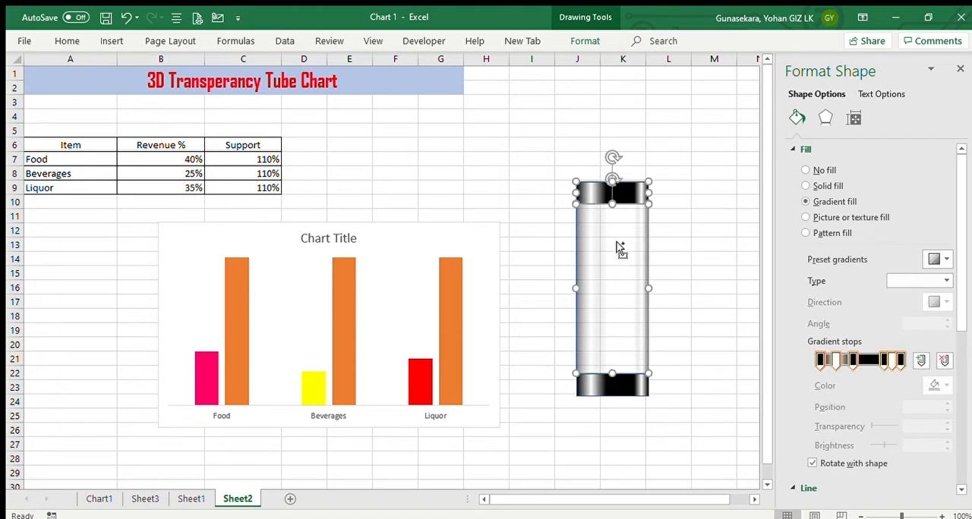
{"action": "left_click", "coordinate": [629, 386], "text": "shift"}
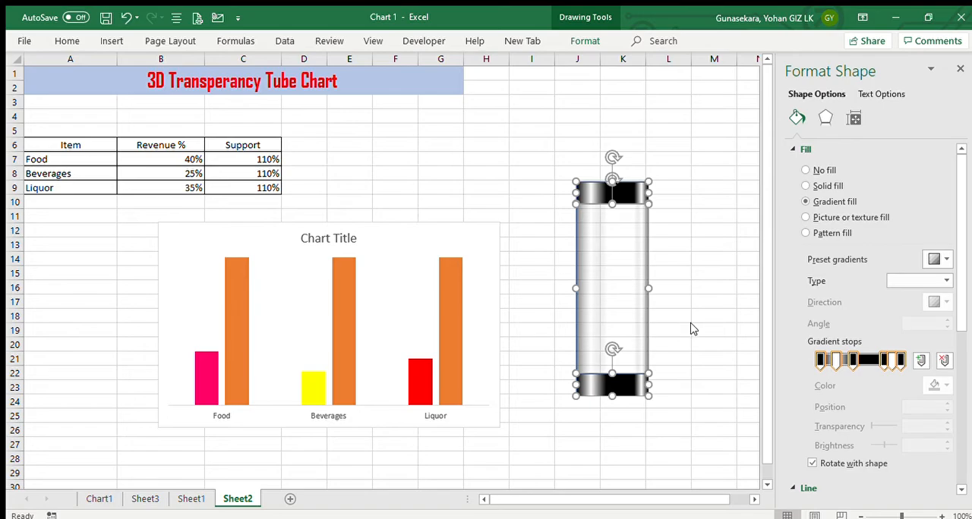
{"action": "key", "text": "ctrl+g"}
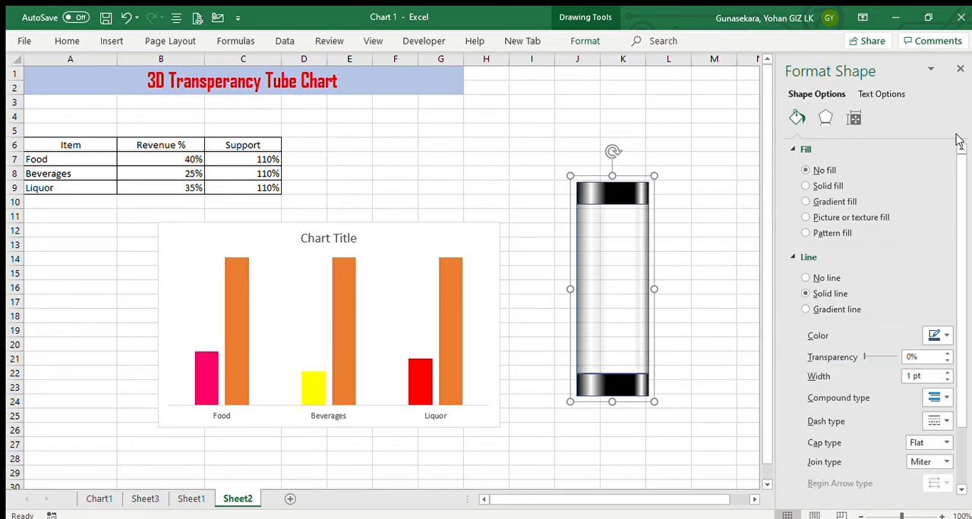
Move the grouped tube down to span about rows 11 to 26, and view the finished example on Chart1 before returning to Sheet2
{"action": "left_click", "coordinate": [959, 69]}
{"action": "left_click_drag", "start_coordinate": [622, 245], "coordinate": [624, 280]}
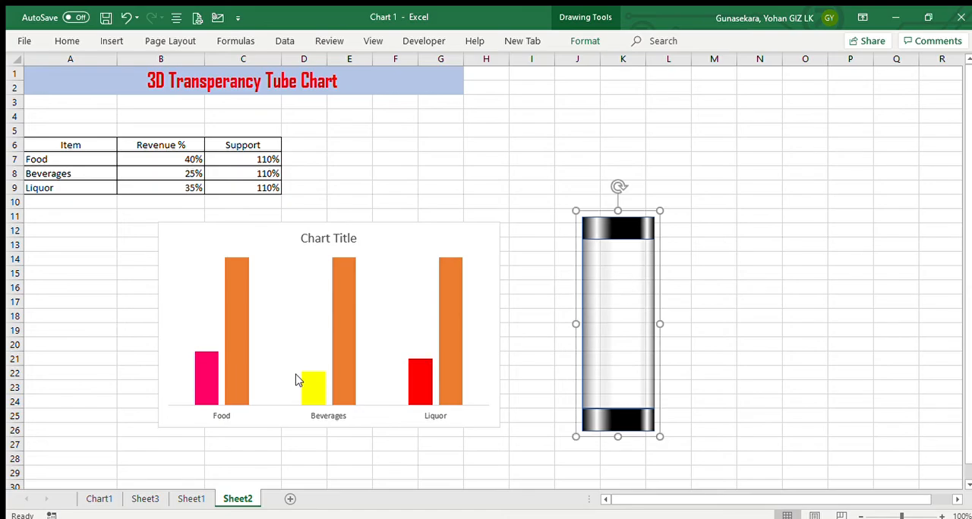
{"action": "left_click", "coordinate": [83, 497]}
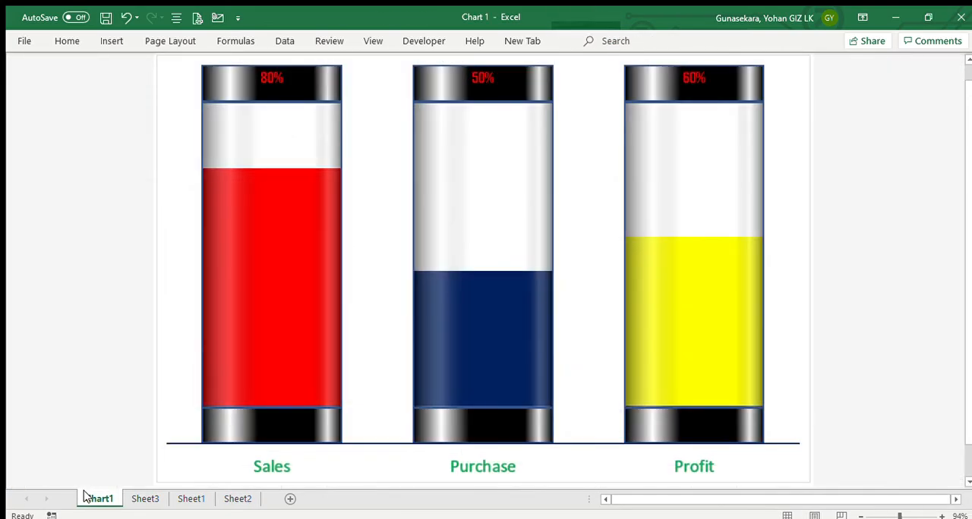
{"action": "left_click", "coordinate": [231, 501]}
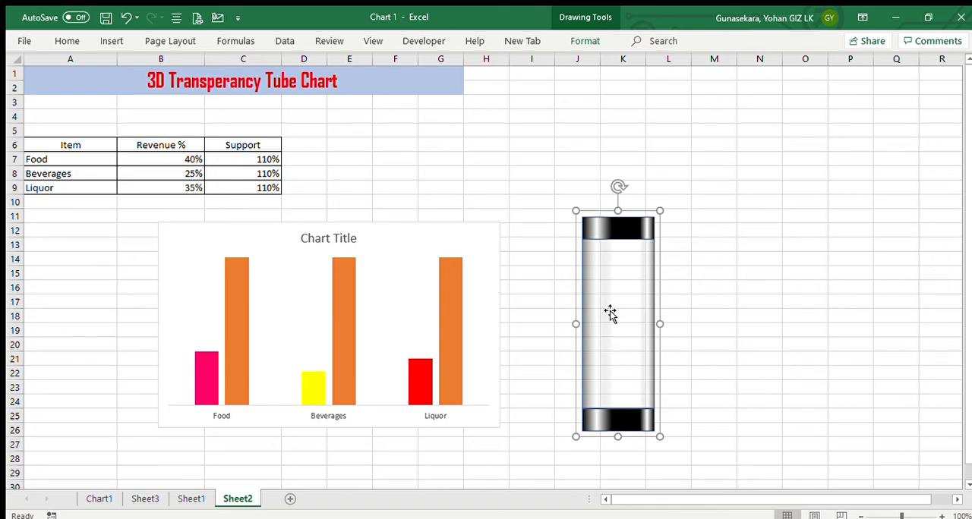